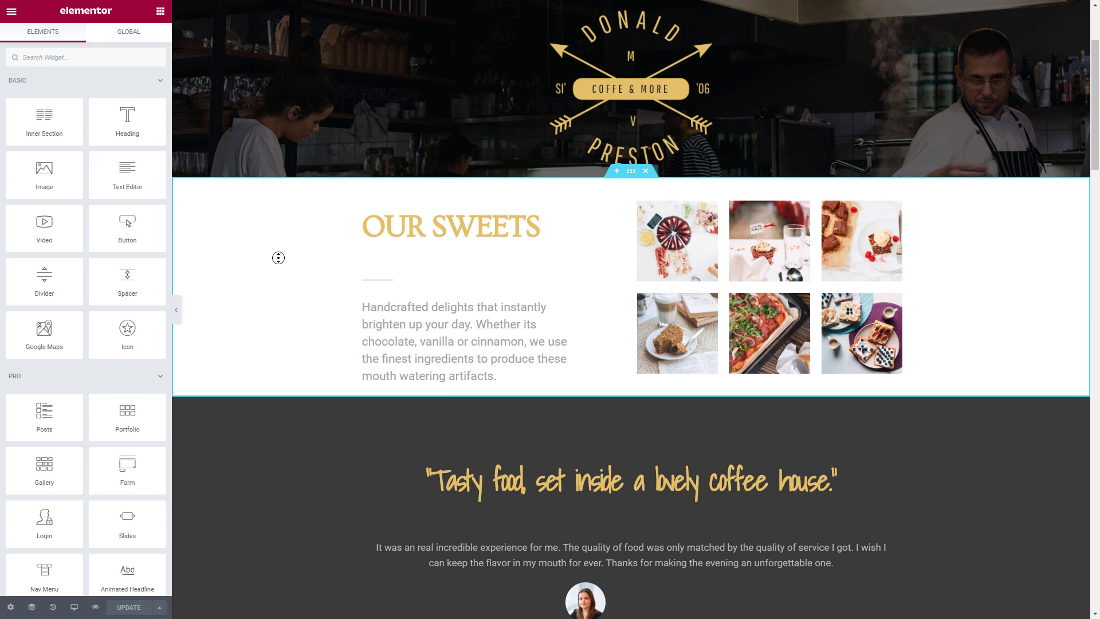
{"action": "scroll", "coordinate": [280, 265], "scroll_direction": "down", "scroll_amount": 4}
{"action": "scroll", "coordinate": [280, 275], "scroll_direction": "down", "scroll_amount": 4}
{"action": "scroll", "coordinate": [282, 283], "scroll_direction": "down", "scroll_amount": 4}
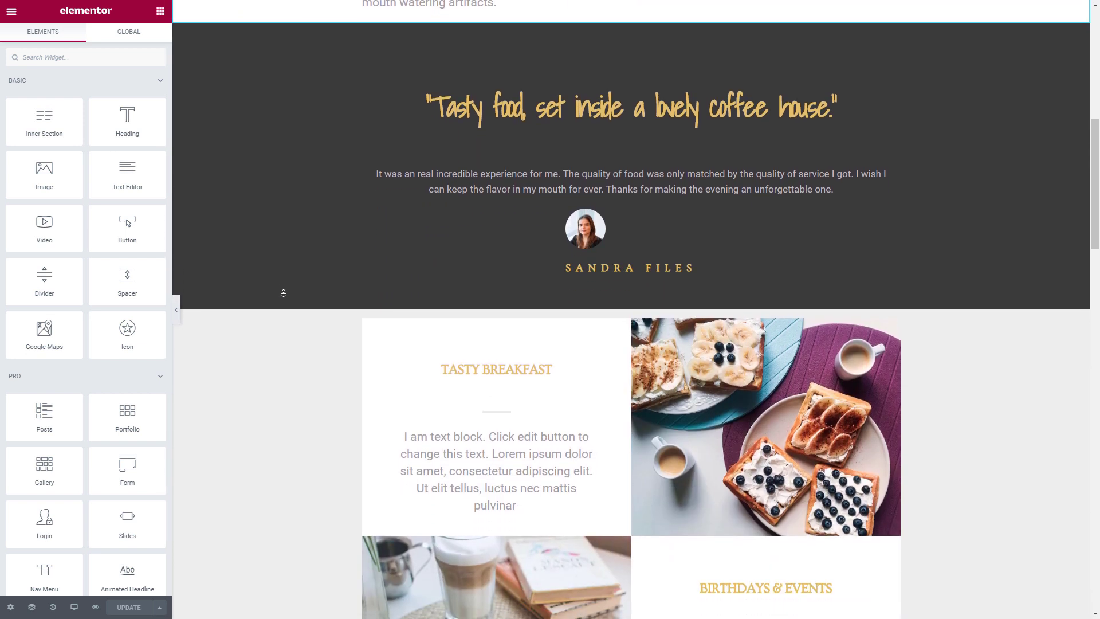
{"action": "scroll", "coordinate": [284, 293], "scroll_direction": "down", "scroll_amount": 4}
{"action": "scroll", "coordinate": [284, 293], "scroll_direction": "down", "scroll_amount": 4}
{"action": "scroll", "coordinate": [296, 276], "scroll_direction": "down", "scroll_amount": 4}
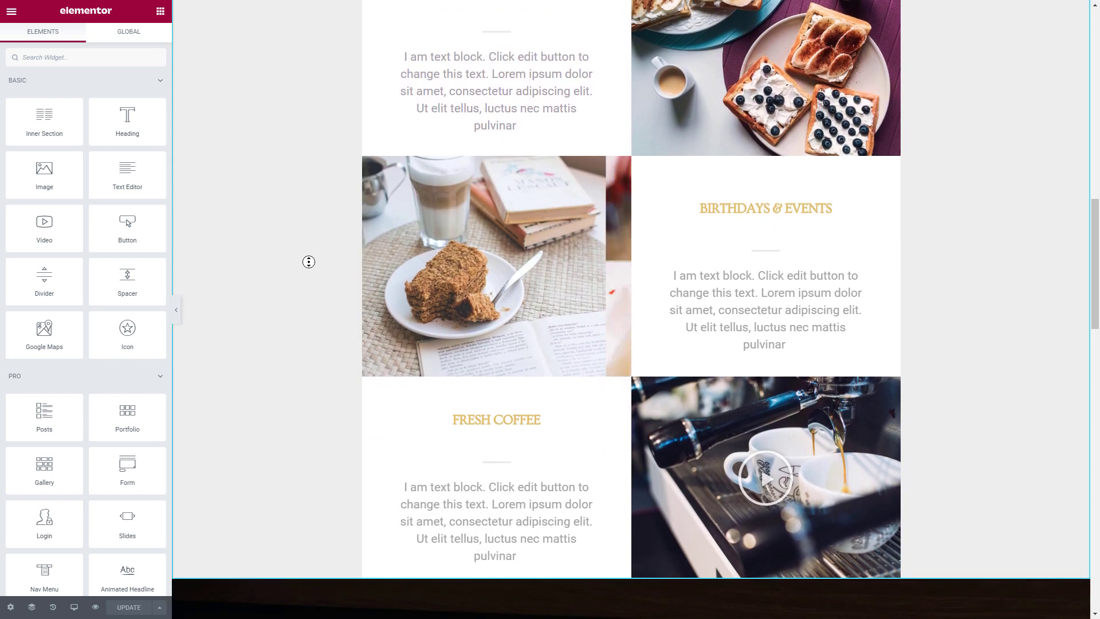
{"action": "scroll", "coordinate": [307, 265], "scroll_direction": "down", "scroll_amount": 5}
{"action": "scroll", "coordinate": [307, 275], "scroll_direction": "down", "scroll_amount": 4}
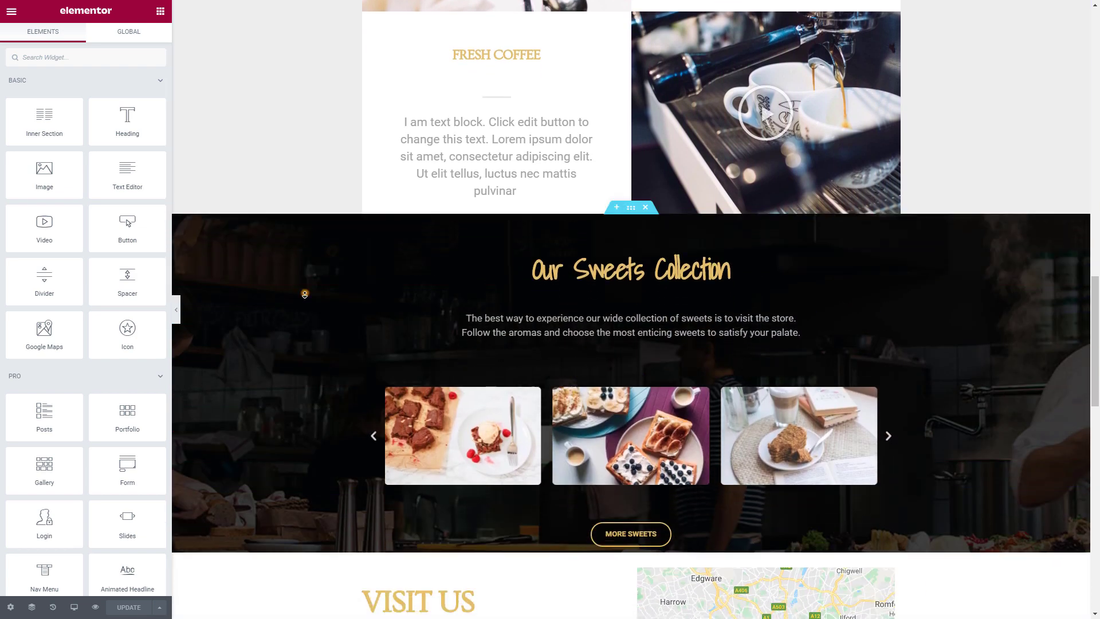
Select the Our Sweets Collection image carousel and step back through its earlier images.
{"action": "left_click", "coordinate": [374, 436]}
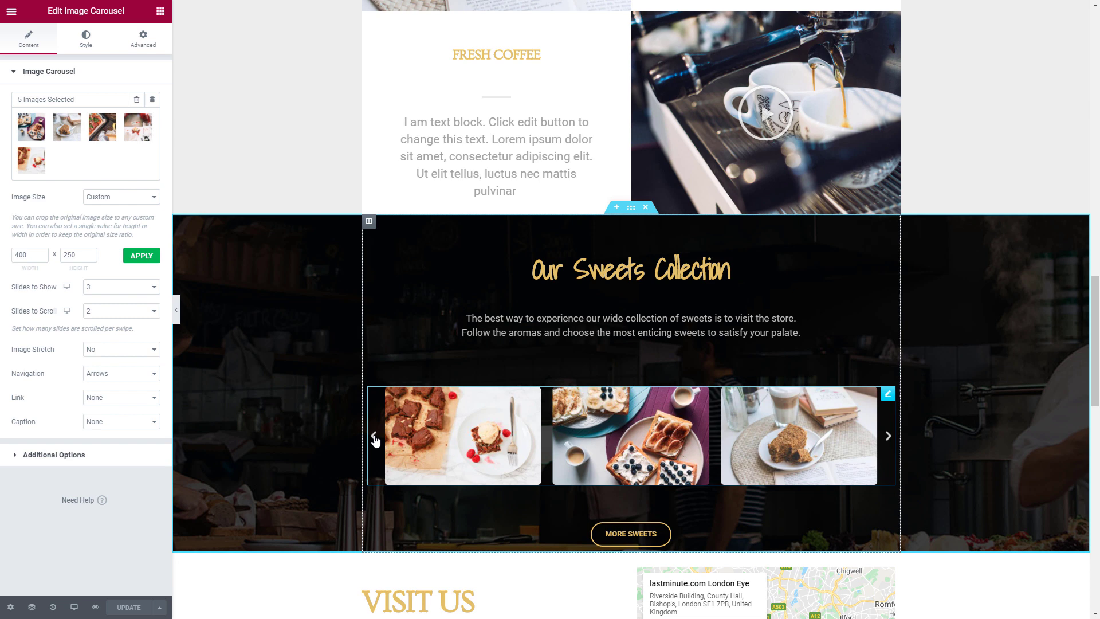
{"action": "left_click", "coordinate": [375, 435]}
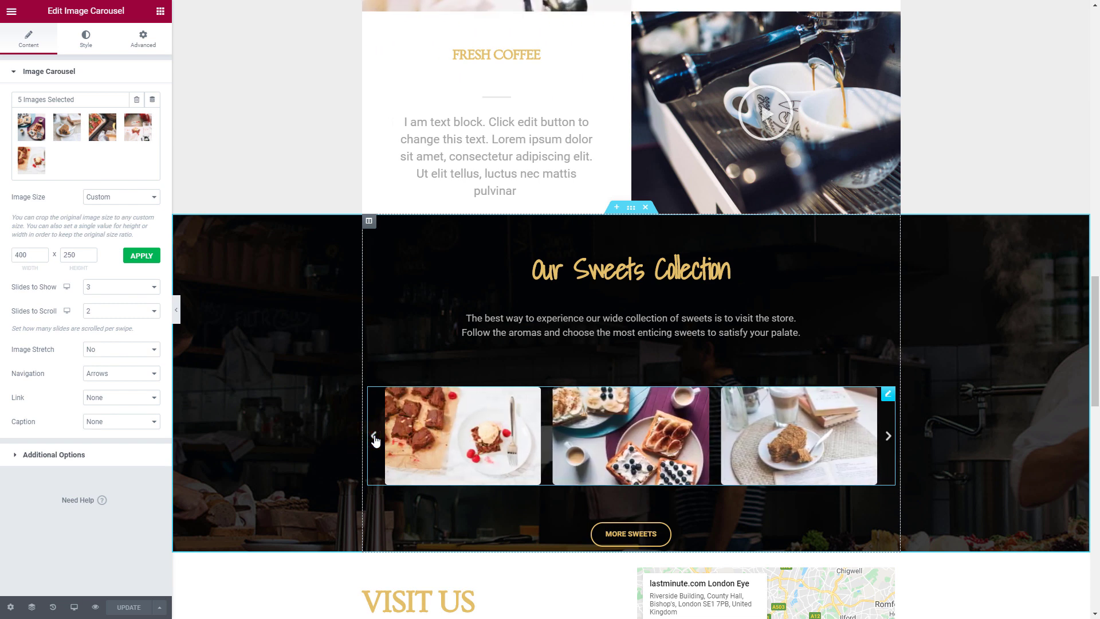
{"action": "left_click", "coordinate": [375, 439]}
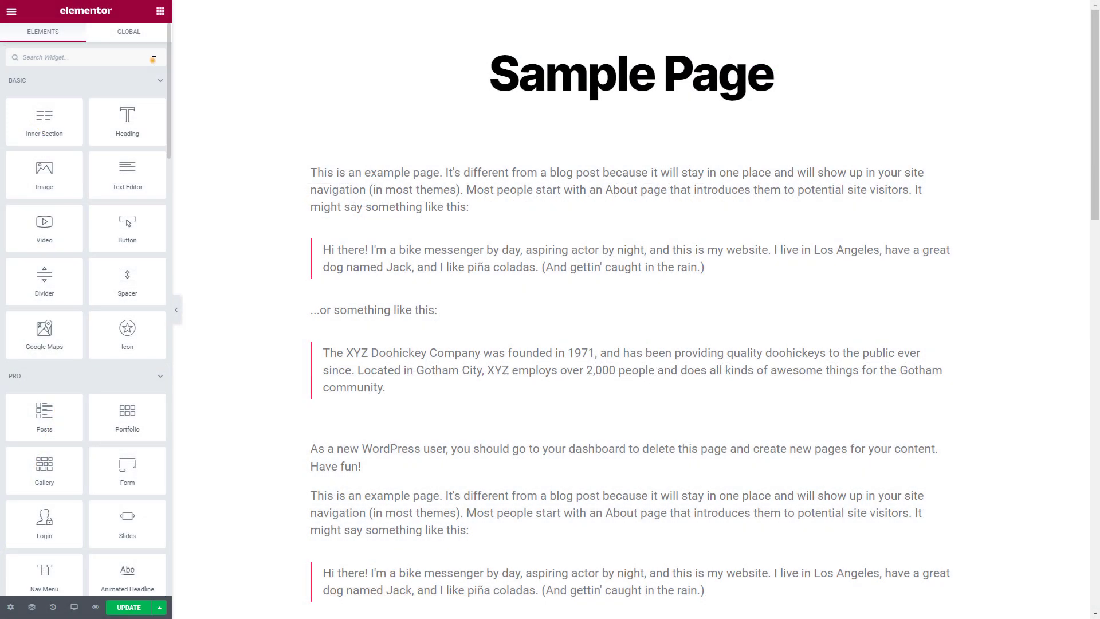
Search widgets for 'carou' and place an Image Carousel above the Sample Page text.
{"action": "left_click", "coordinate": [153, 61]}
{"action": "type", "text": "carou"}
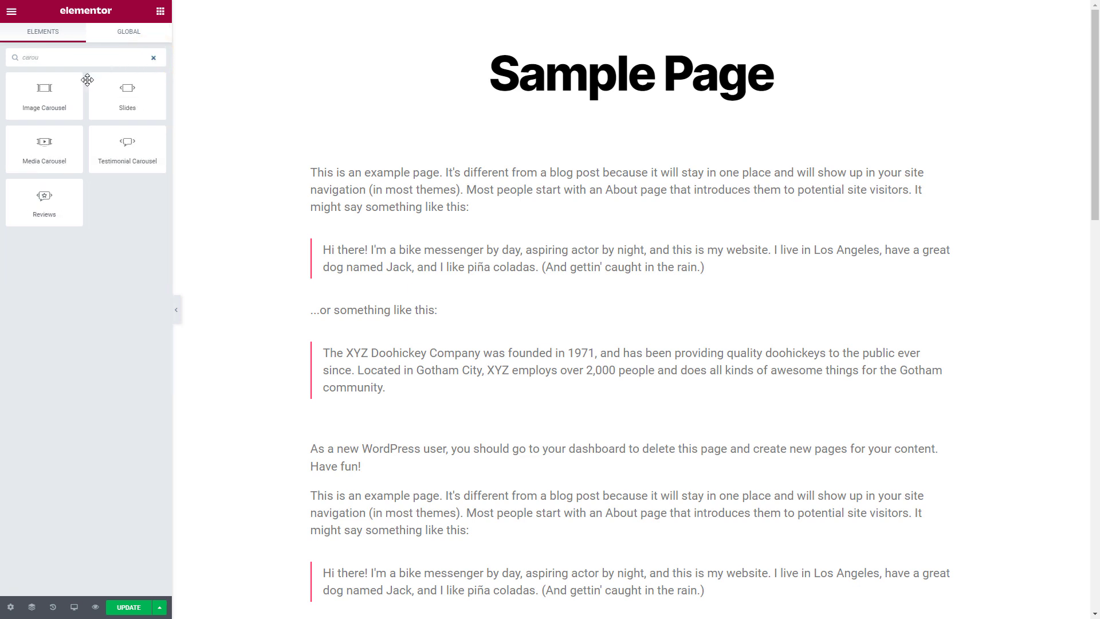
{"action": "left_click_drag", "start_coordinate": [60, 103], "coordinate": [404, 172]}
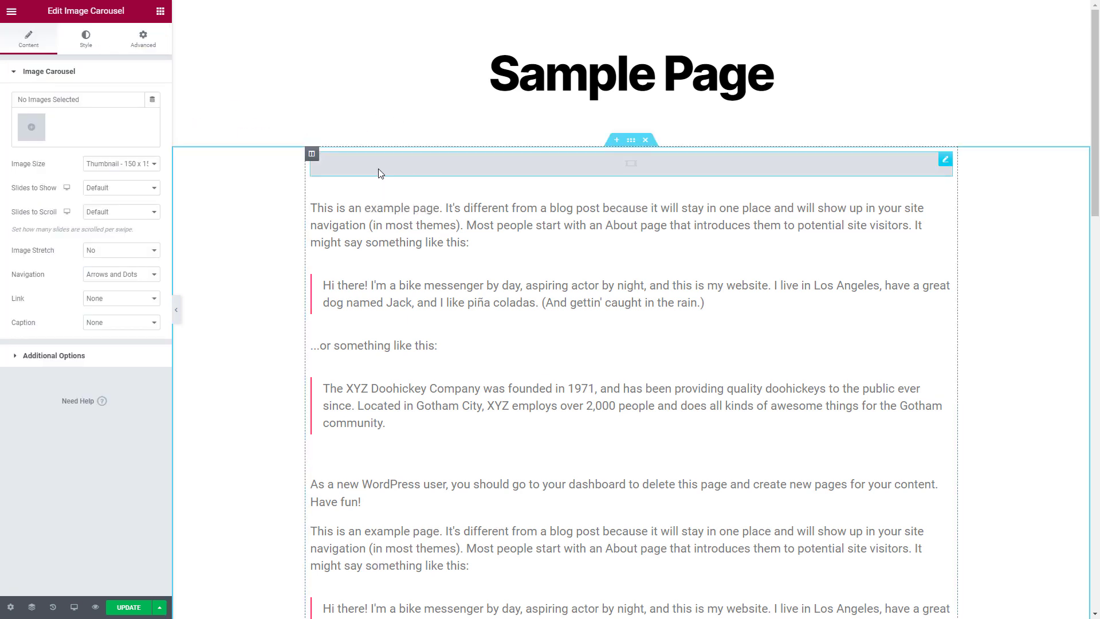
{"action": "left_click", "coordinate": [31, 128]}
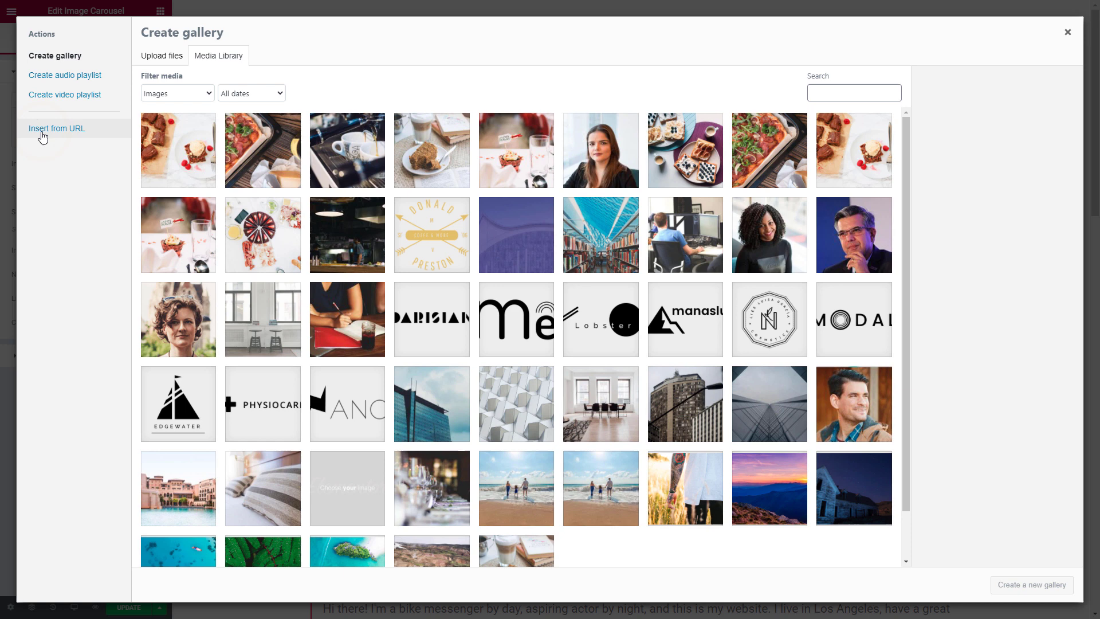
{"action": "scroll", "coordinate": [516, 344], "scroll_direction": "down", "scroll_amount": 1}
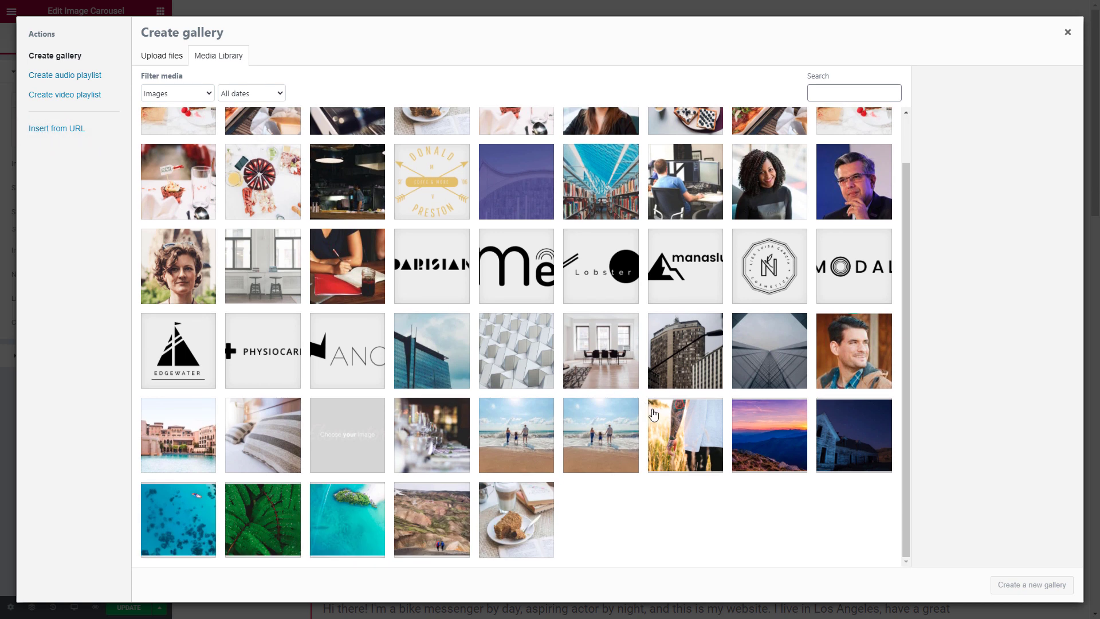
Build the carousel gallery from six photos: wheat field, sunset mountain, dark house, aerial sea, leaves, canyon.
{"action": "left_click", "coordinate": [684, 487]}
{"action": "left_click", "coordinate": [782, 442]}
{"action": "left_click", "coordinate": [853, 435]}
{"action": "left_click", "coordinate": [178, 519]}
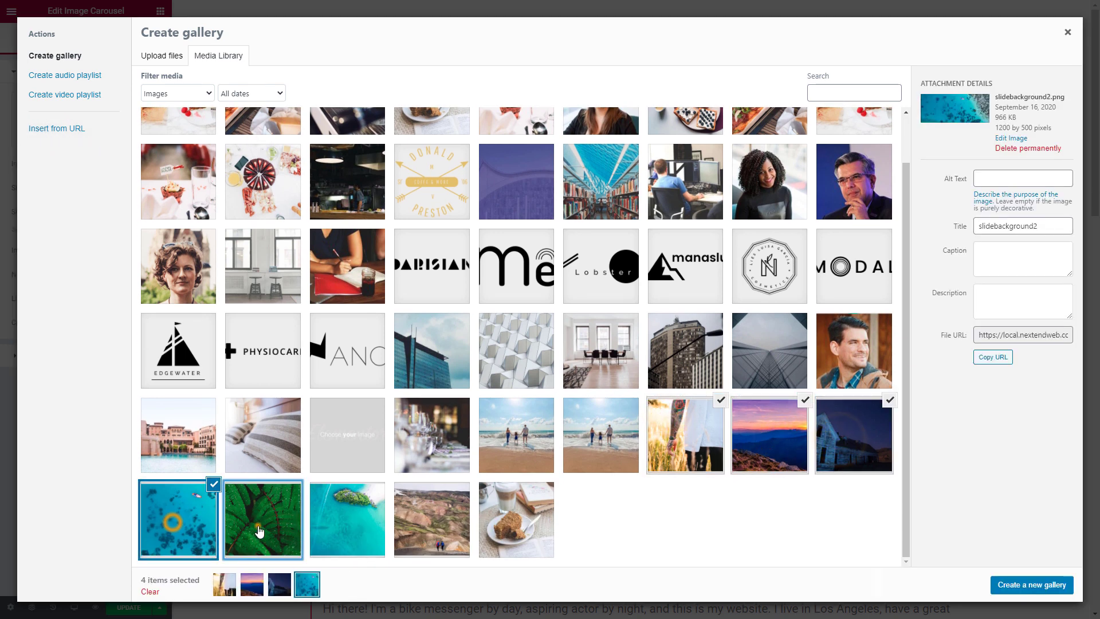
{"action": "left_click", "coordinate": [262, 520]}
{"action": "left_click", "coordinate": [433, 520]}
{"action": "left_click", "coordinate": [1032, 584]}
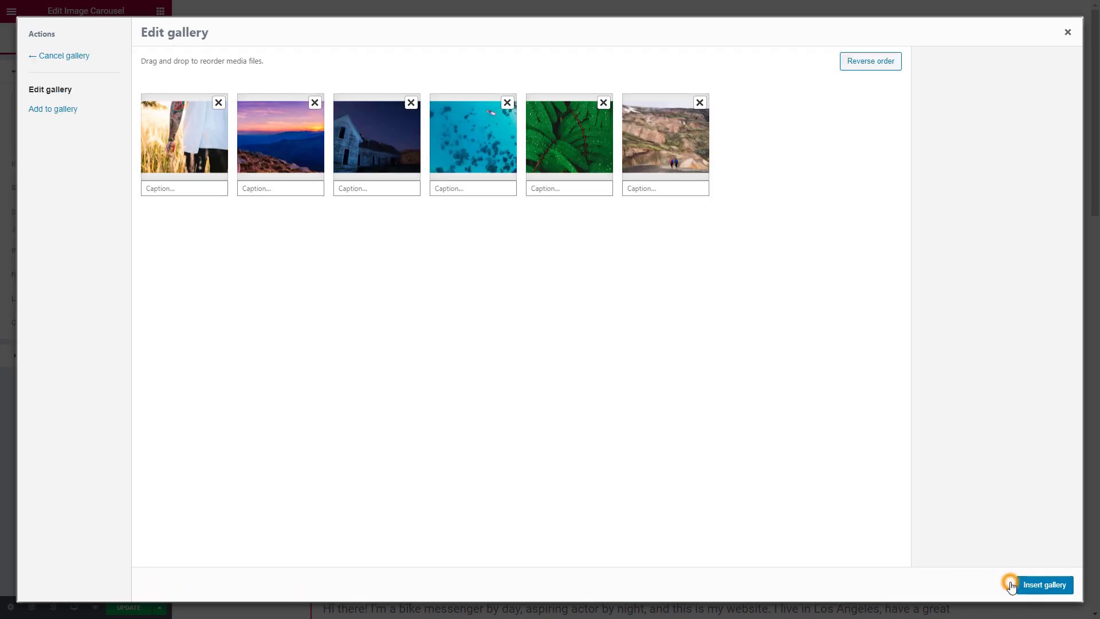
{"action": "left_click", "coordinate": [1044, 585]}
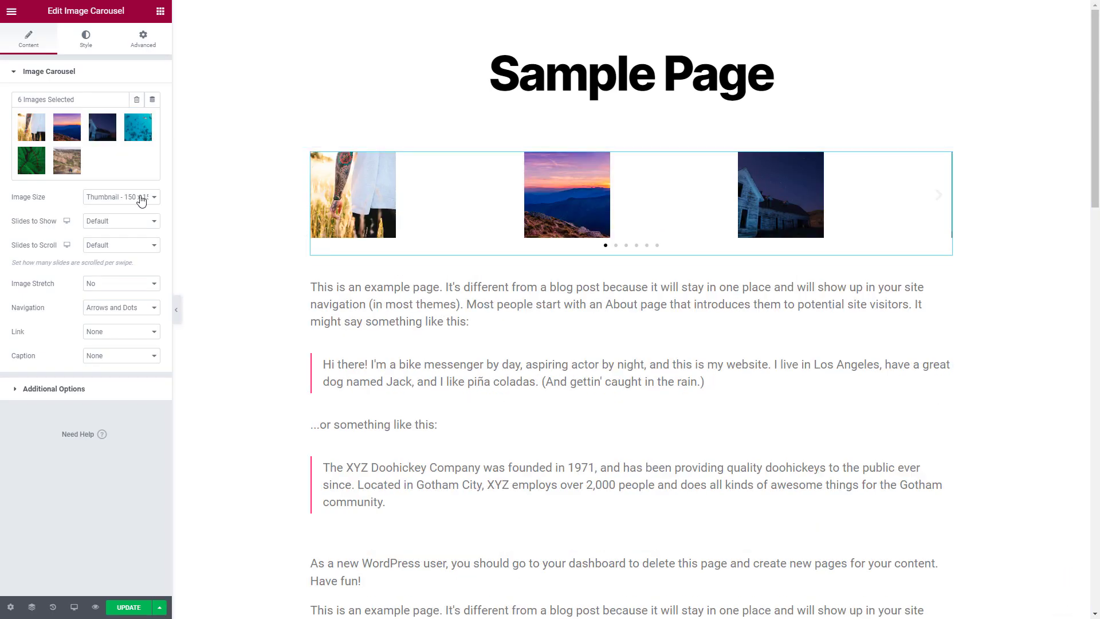
Set carousel Image Size to Medium 300 x 300 and Navigation to Dots, then test a dot.
{"action": "left_click", "coordinate": [143, 197]}
{"action": "left_click", "coordinate": [142, 216]}
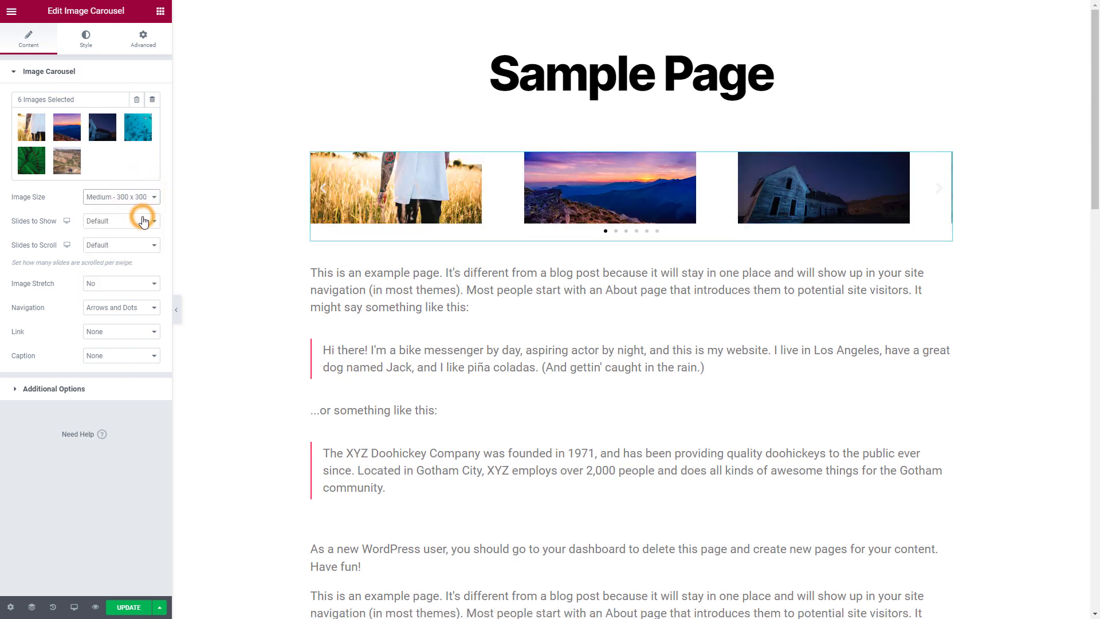
{"action": "left_click", "coordinate": [133, 307]}
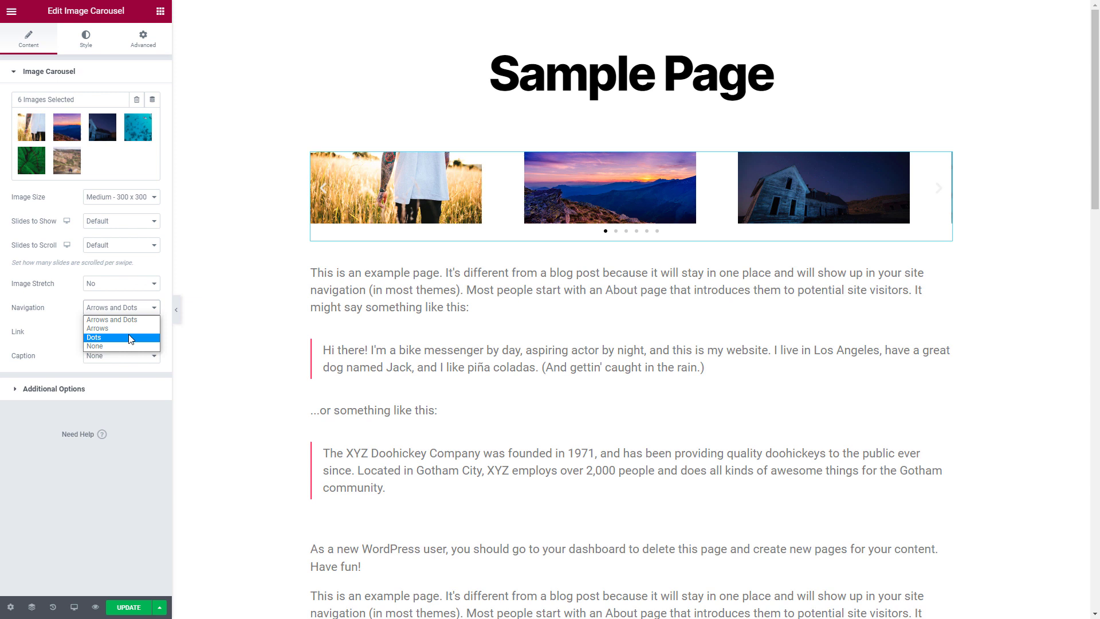
{"action": "left_click", "coordinate": [120, 391]}
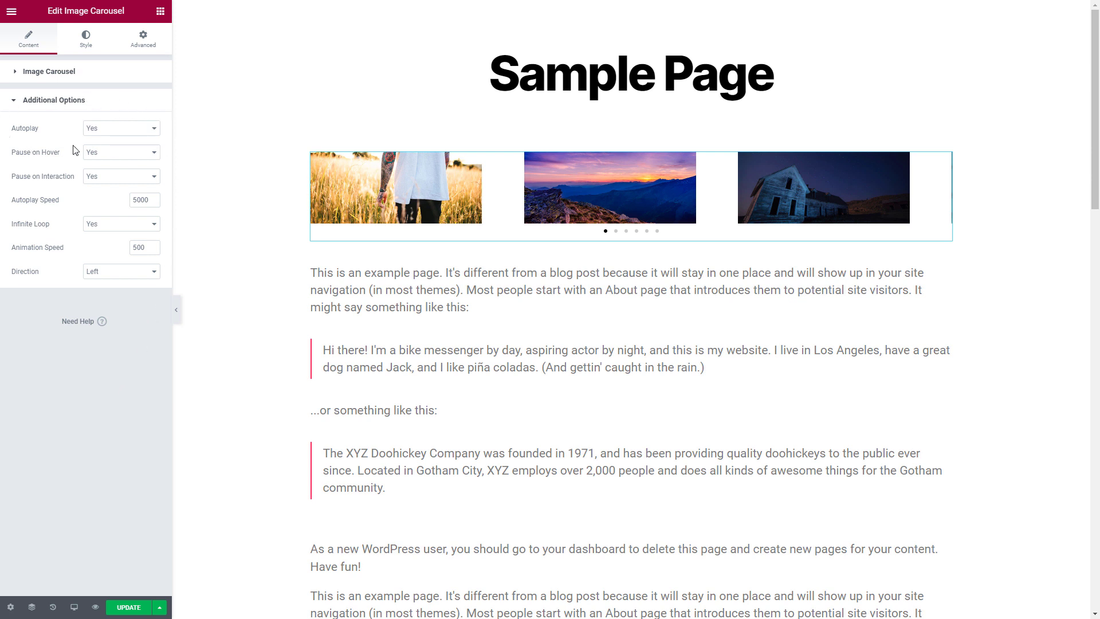
{"action": "left_click", "coordinate": [616, 232]}
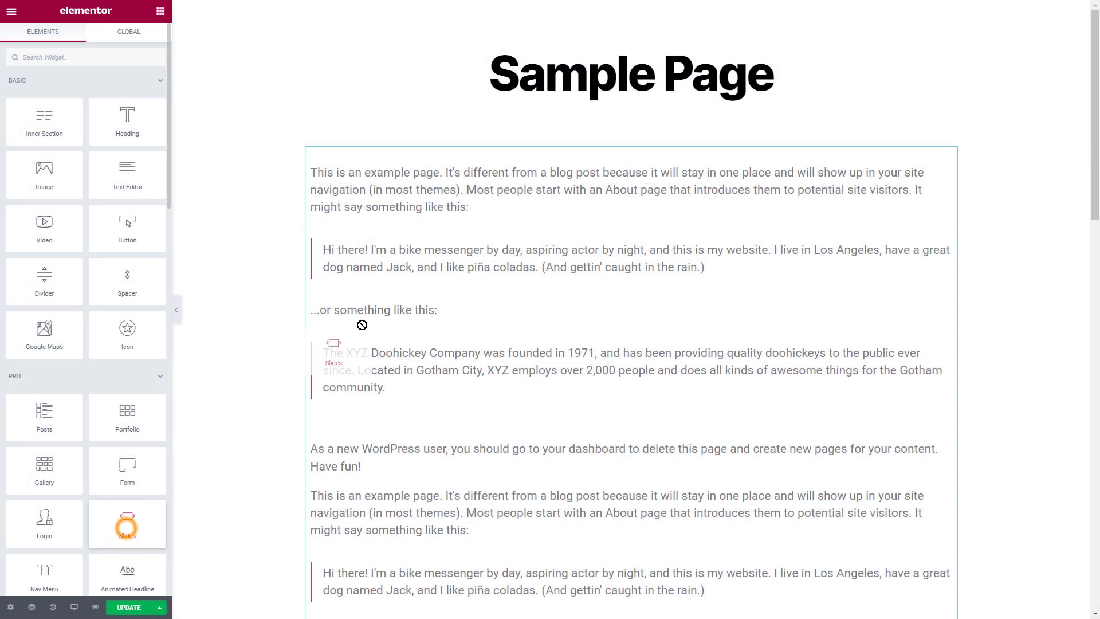
Place a Slides widget above the page text with the sunset mountain photo as Slide 1 background.
{"action": "left_click_drag", "start_coordinate": [127, 522], "coordinate": [528, 166]}
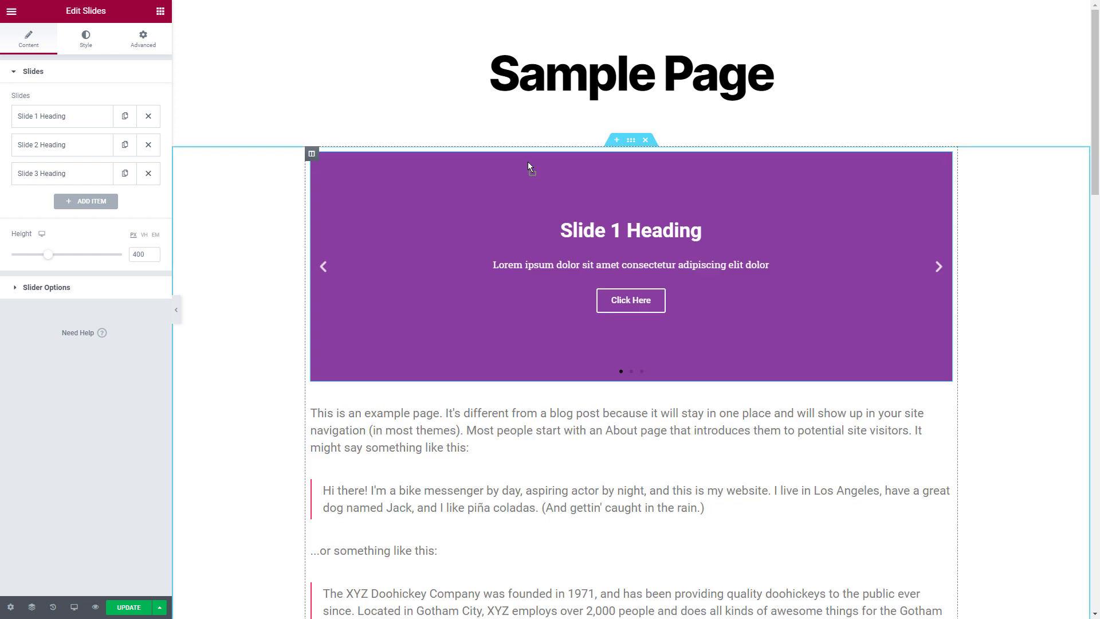
{"action": "left_click", "coordinate": [75, 120]}
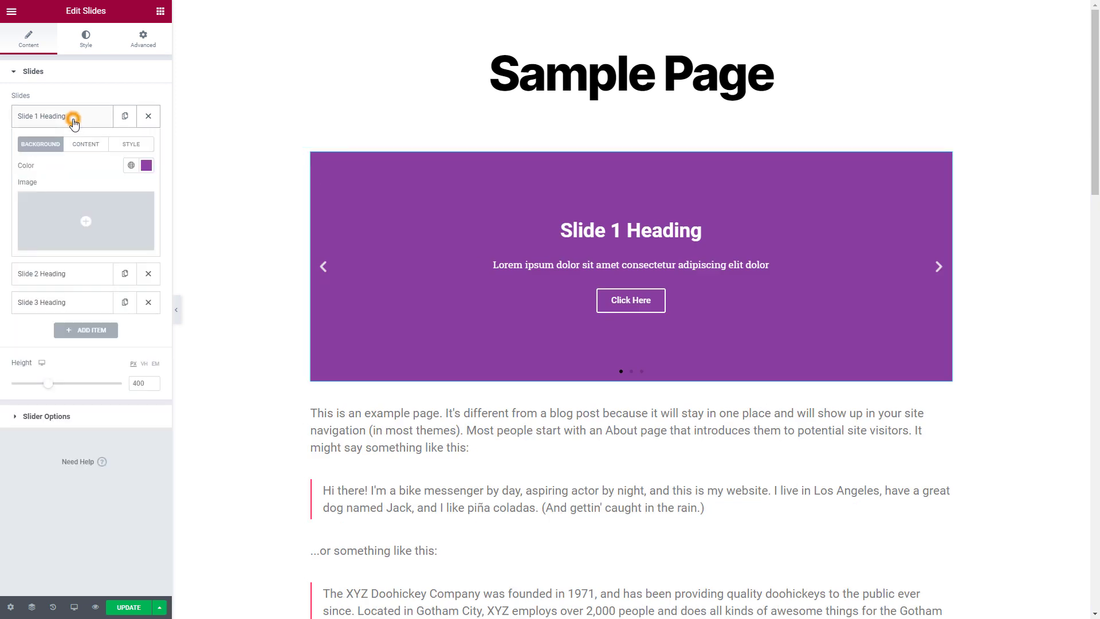
{"action": "left_click", "coordinate": [96, 222]}
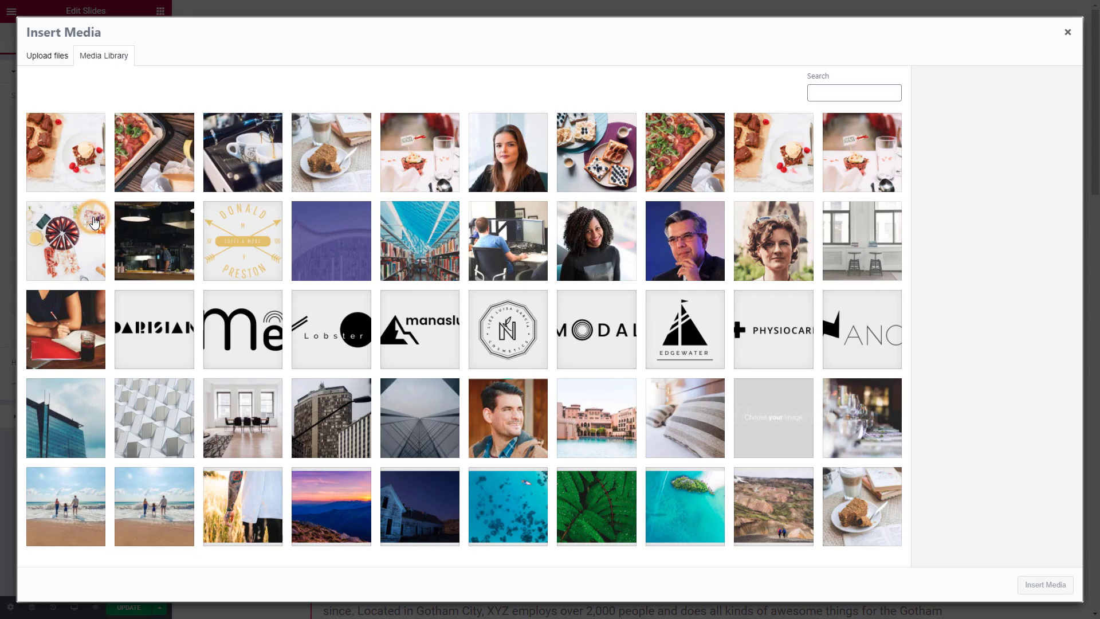
{"action": "left_click", "coordinate": [318, 504]}
{"action": "left_click", "coordinate": [1045, 585]}
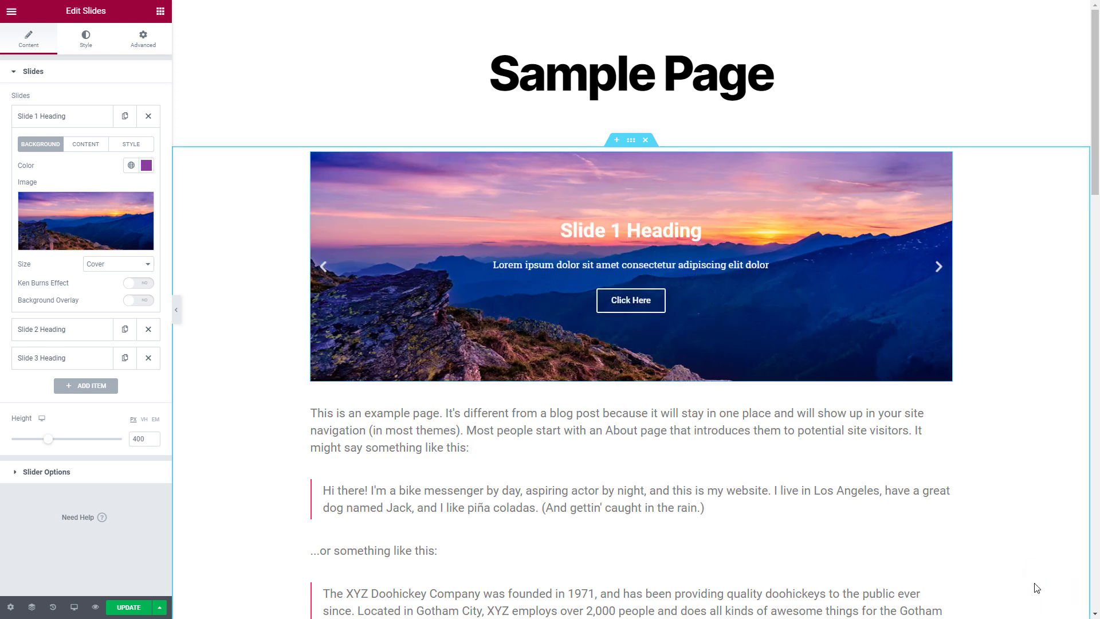
Replace Slide 1's title with 'Welcome to my website!' and collapse the slide.
{"action": "left_click", "coordinate": [85, 143]}
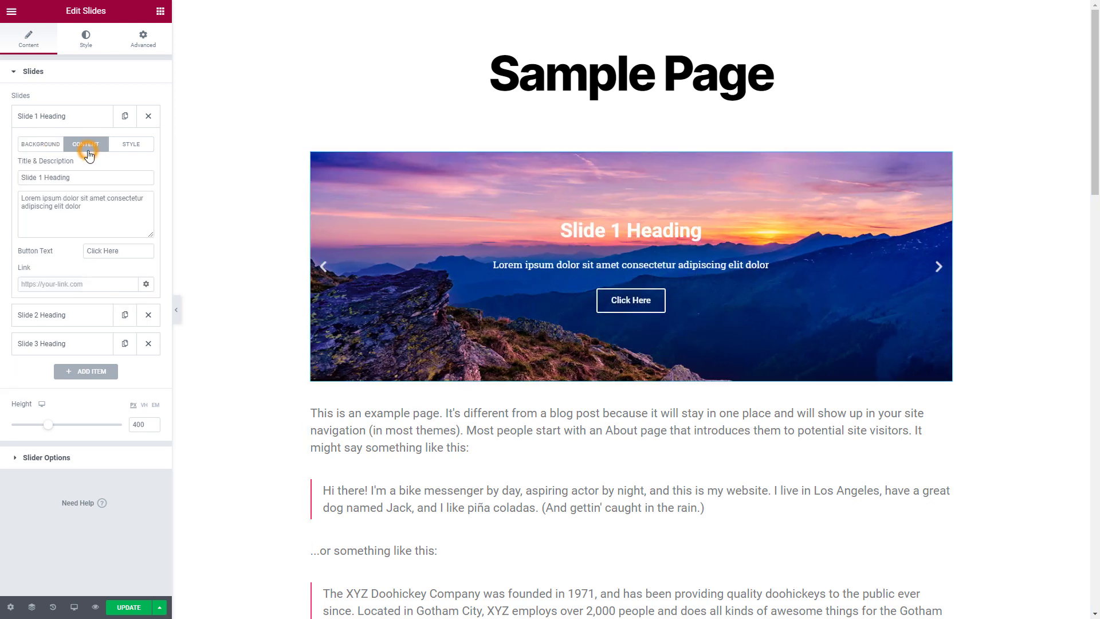
{"action": "double_click", "coordinate": [57, 177]}
{"action": "triple_click", "coordinate": [85, 176]}
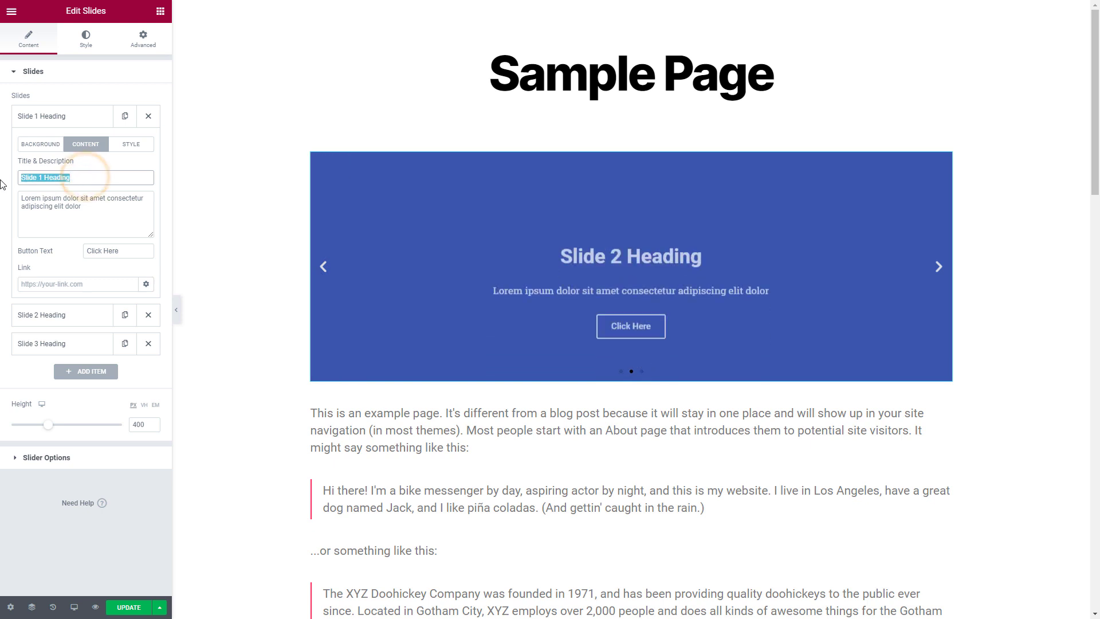
{"action": "type", "text": "Welcome to my website!"}
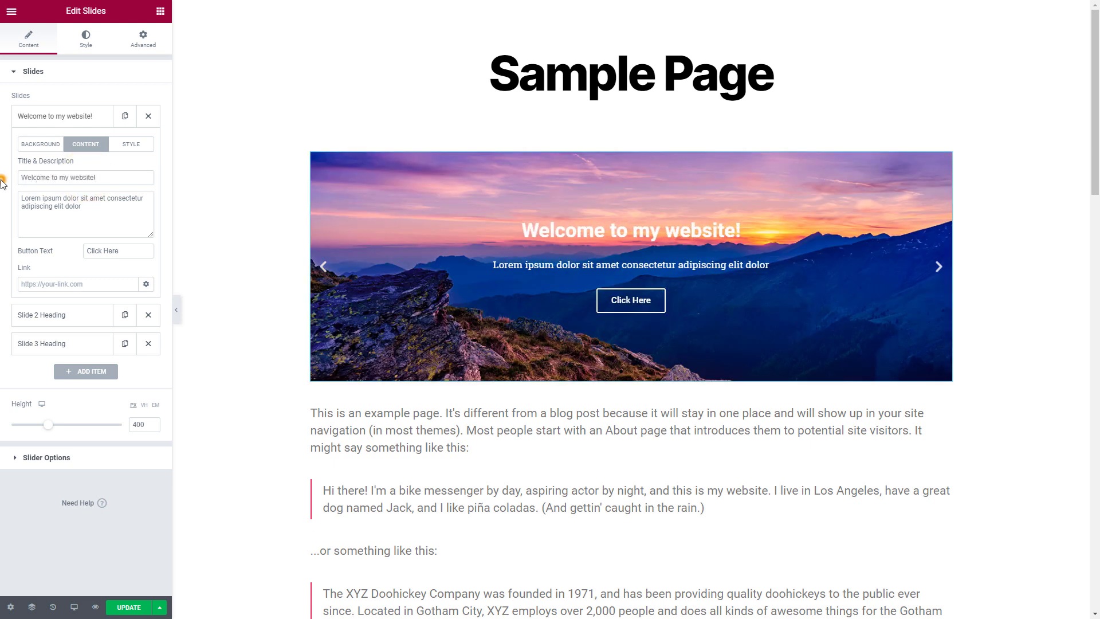
{"action": "left_click", "coordinate": [69, 115]}
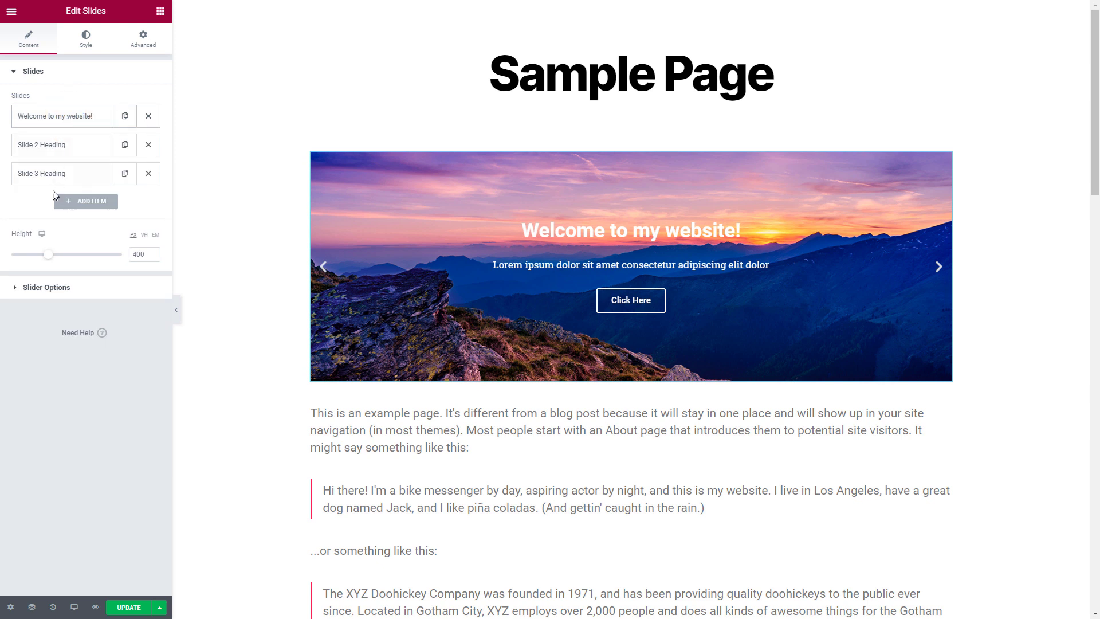
Set the slider Transition to Fade and Content Animation to Down, then preview the previous slide.
{"action": "left_click", "coordinate": [69, 288]}
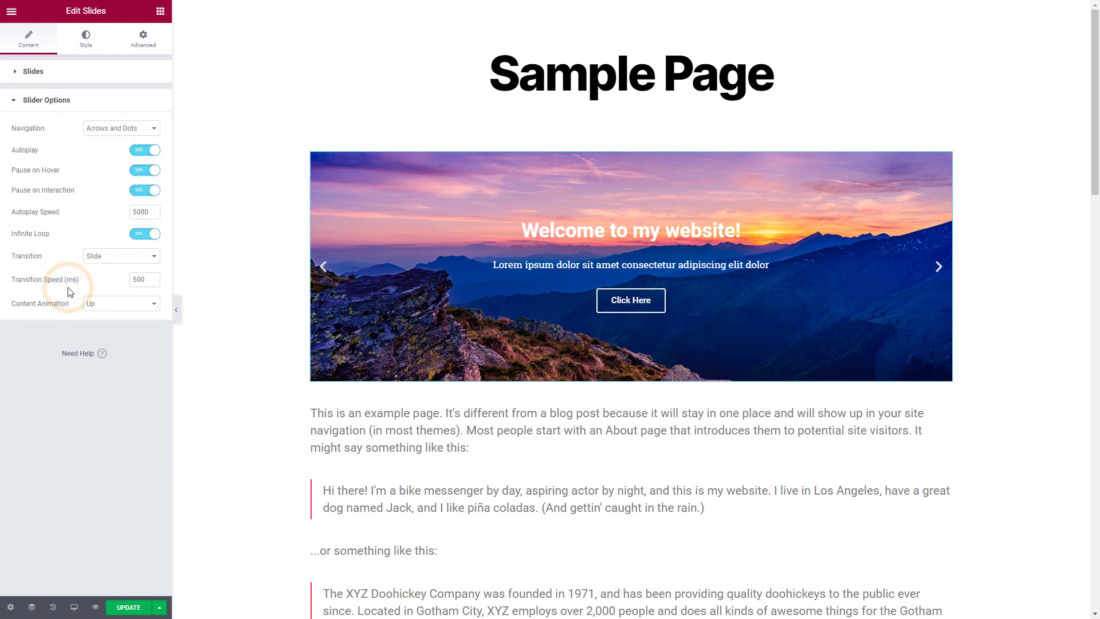
{"action": "left_click", "coordinate": [110, 256]}
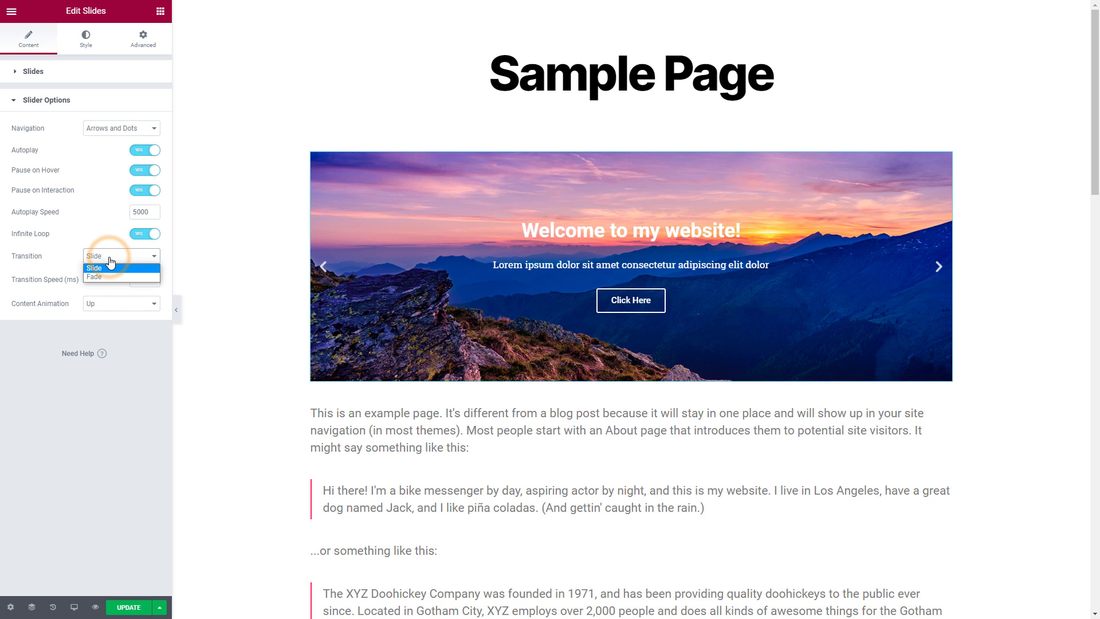
{"action": "left_click", "coordinate": [108, 275]}
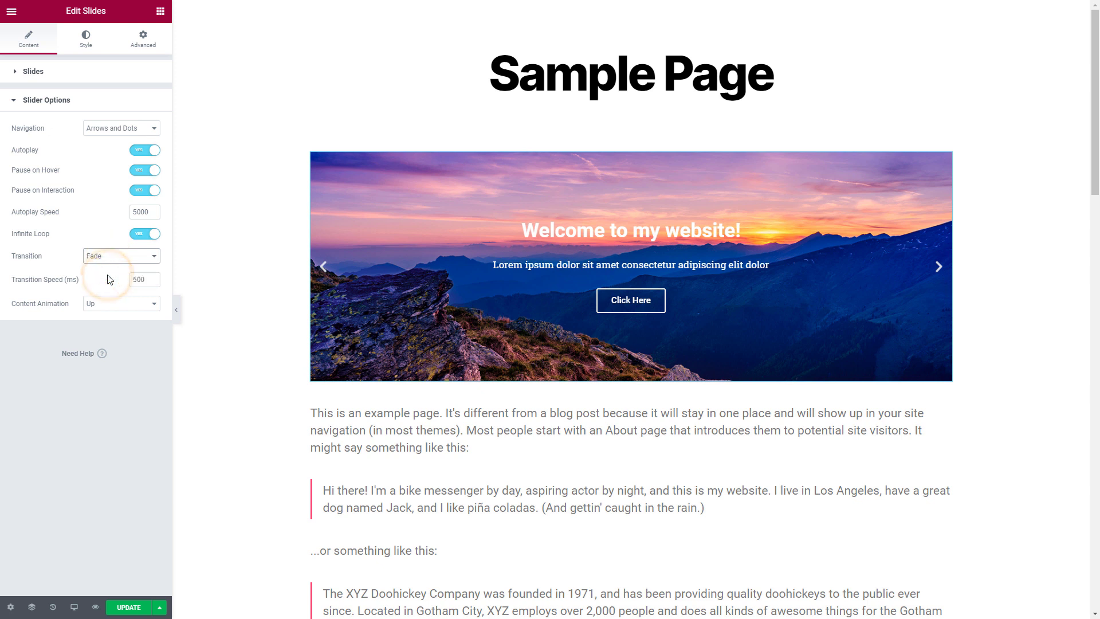
{"action": "left_click", "coordinate": [124, 302]}
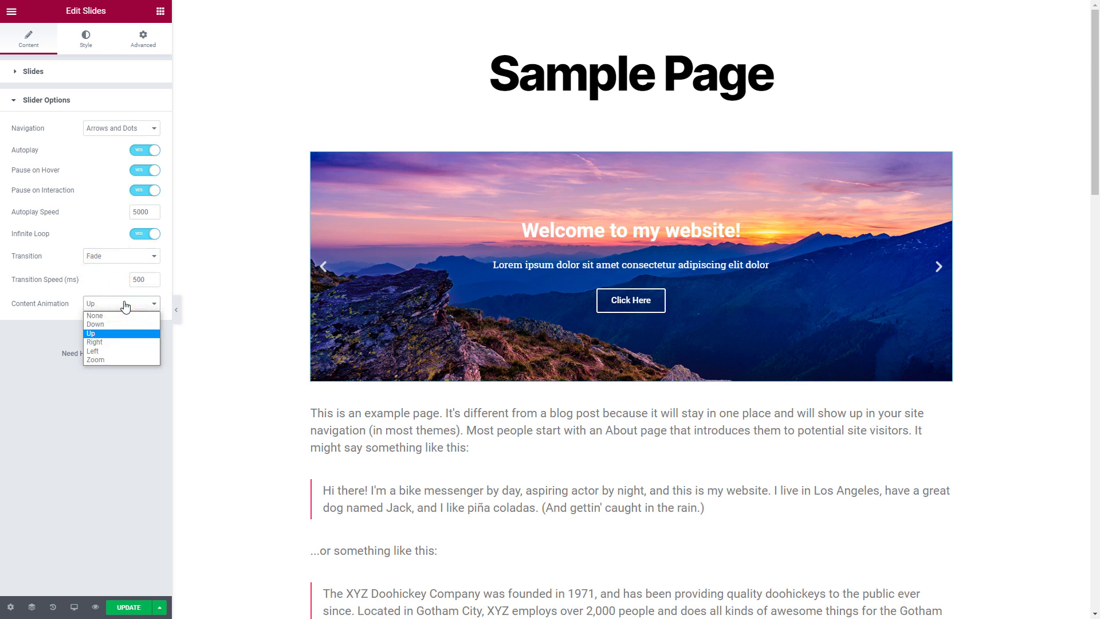
{"action": "left_click", "coordinate": [119, 325]}
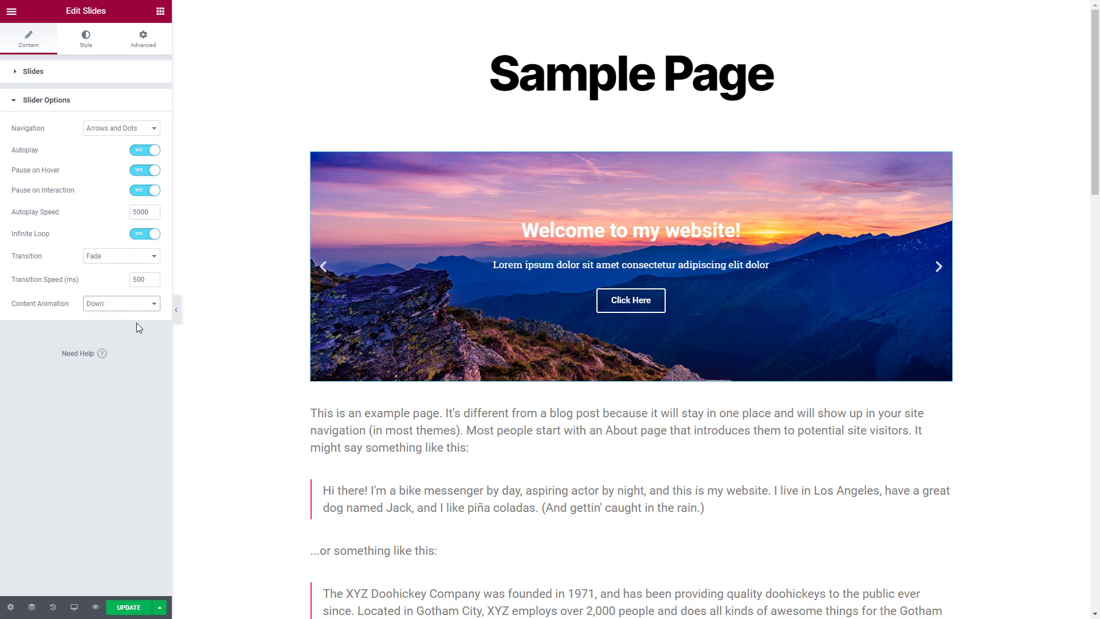
{"action": "left_click", "coordinate": [325, 269]}
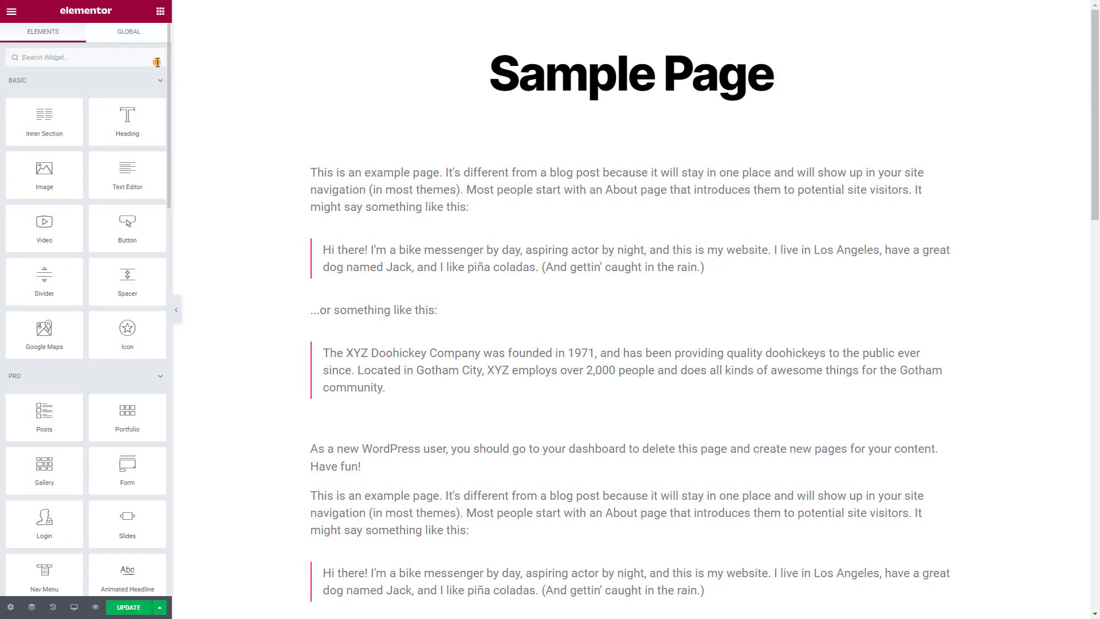
Search widgets for 'caro' and place a Media Carousel above the Sample Page text.
{"action": "left_click", "coordinate": [157, 62]}
{"action": "type", "text": "caro"}
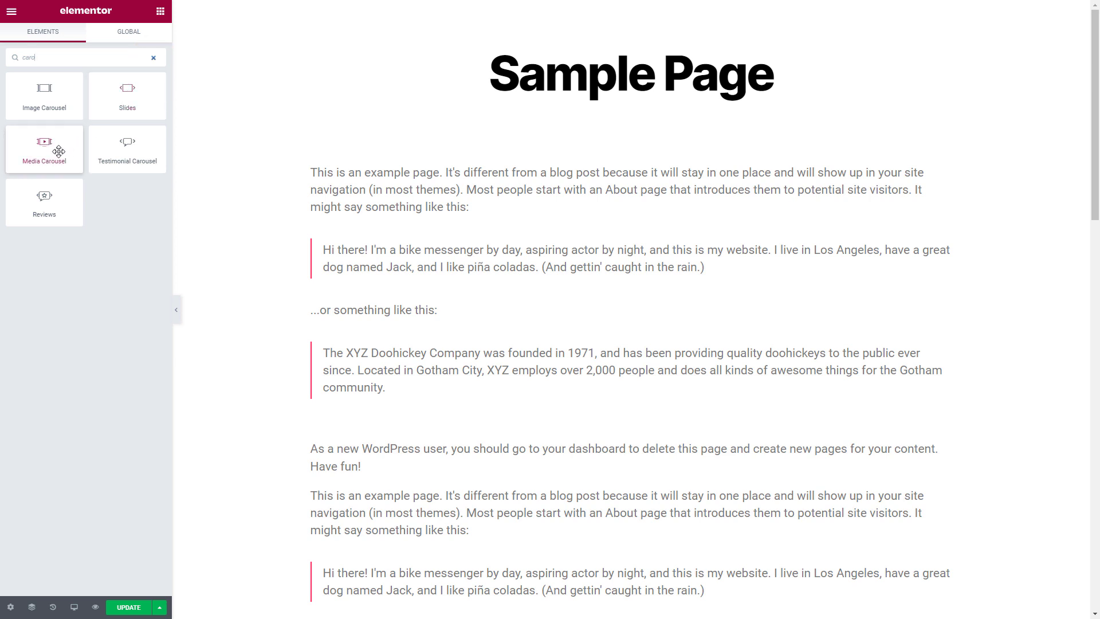
{"action": "left_click_drag", "start_coordinate": [58, 151], "coordinate": [431, 175]}
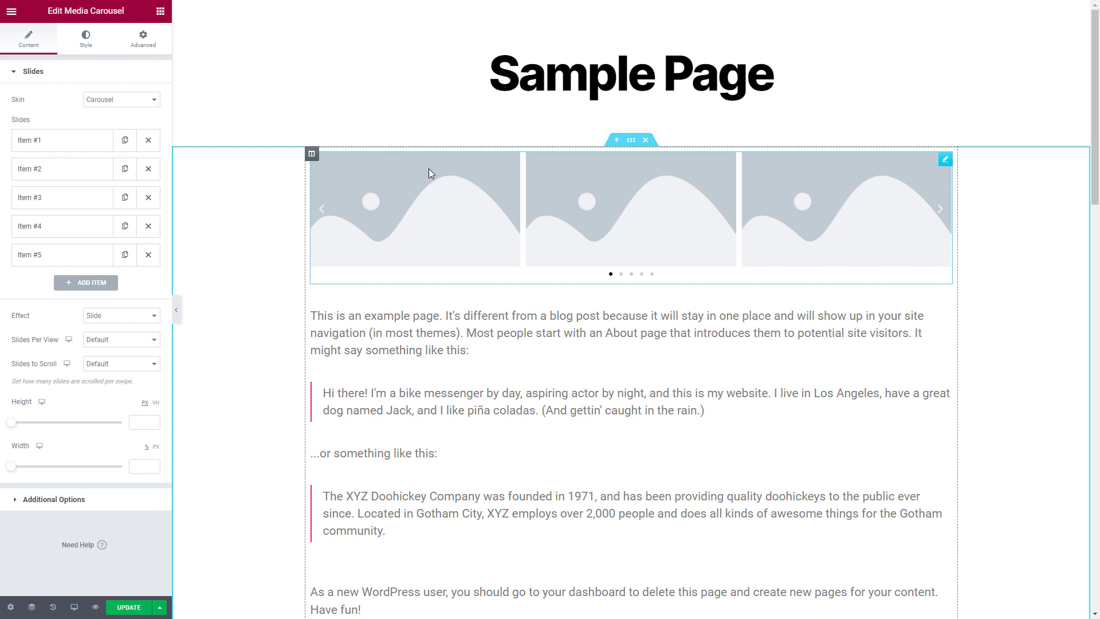
Insert the wheat-field photo as the Media Carousel's Item #1 image.
{"action": "left_click", "coordinate": [92, 141]}
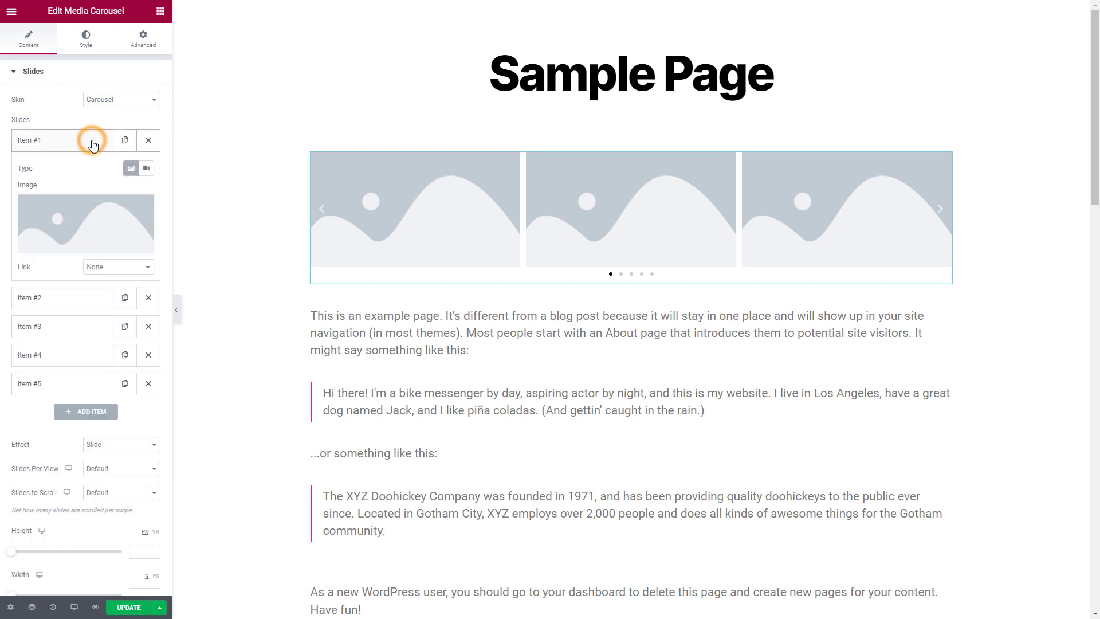
{"action": "left_click", "coordinate": [86, 222]}
{"action": "left_click", "coordinate": [242, 499]}
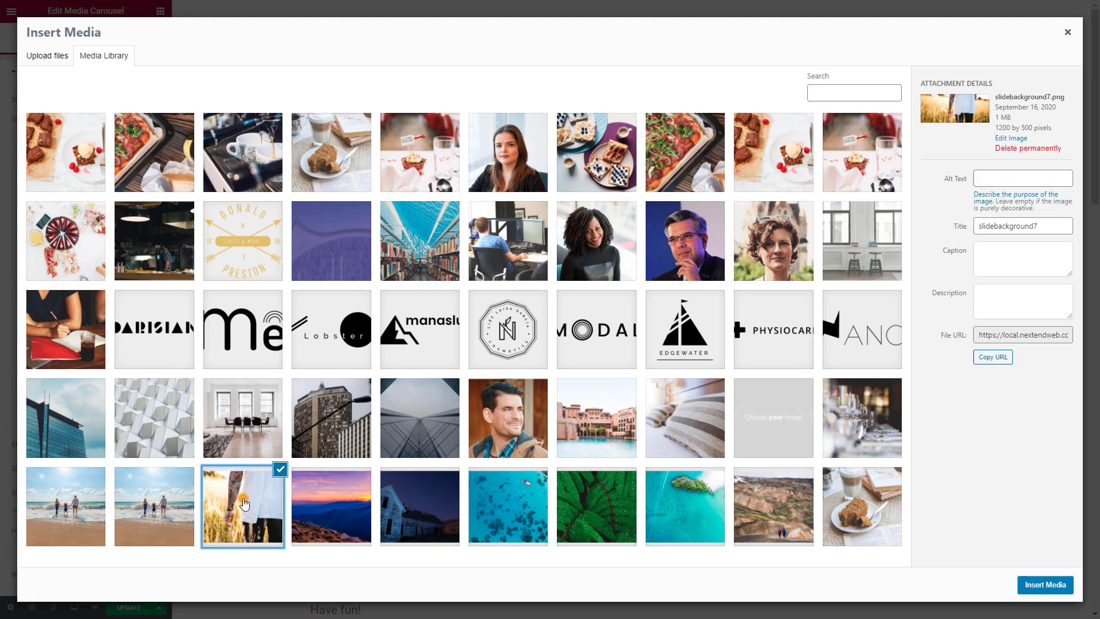
{"action": "left_click", "coordinate": [1046, 585]}
{"action": "mouse_move", "coordinate": [830, 529]}
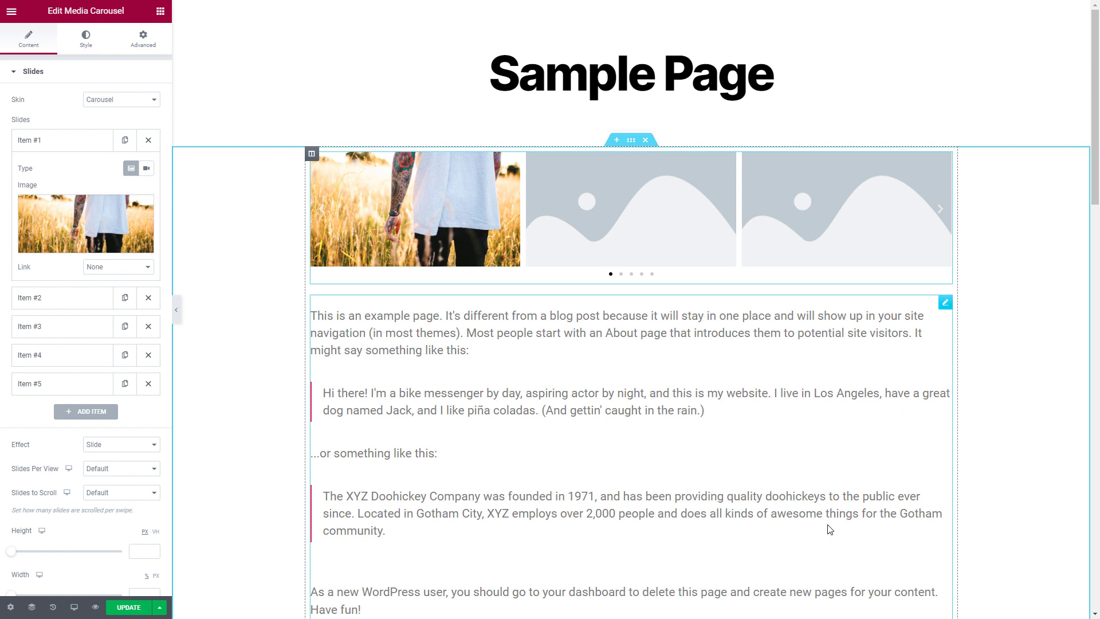
Make Item #2 a Video slide with the sunset photo as its cover image.
{"action": "left_click", "coordinate": [95, 301]}
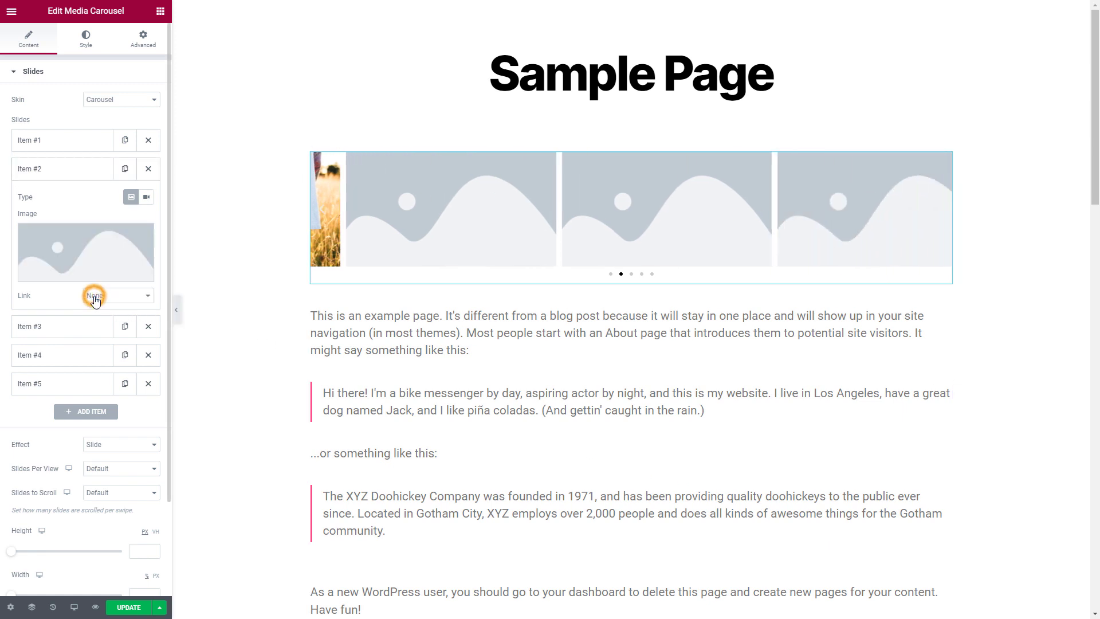
{"action": "left_click", "coordinate": [147, 197]}
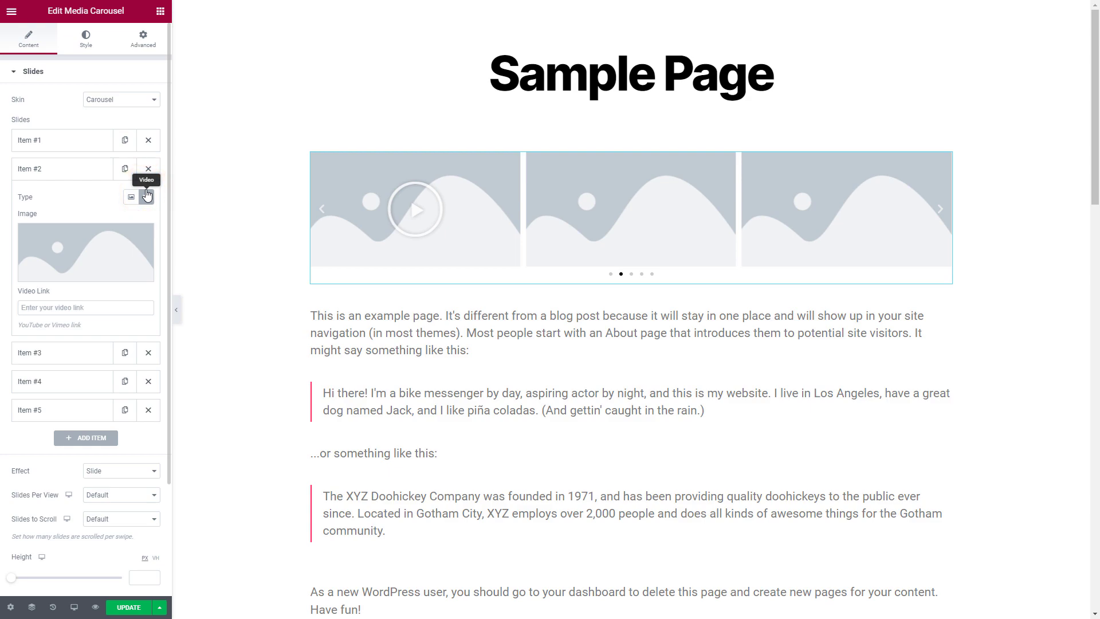
{"action": "left_click", "coordinate": [96, 251]}
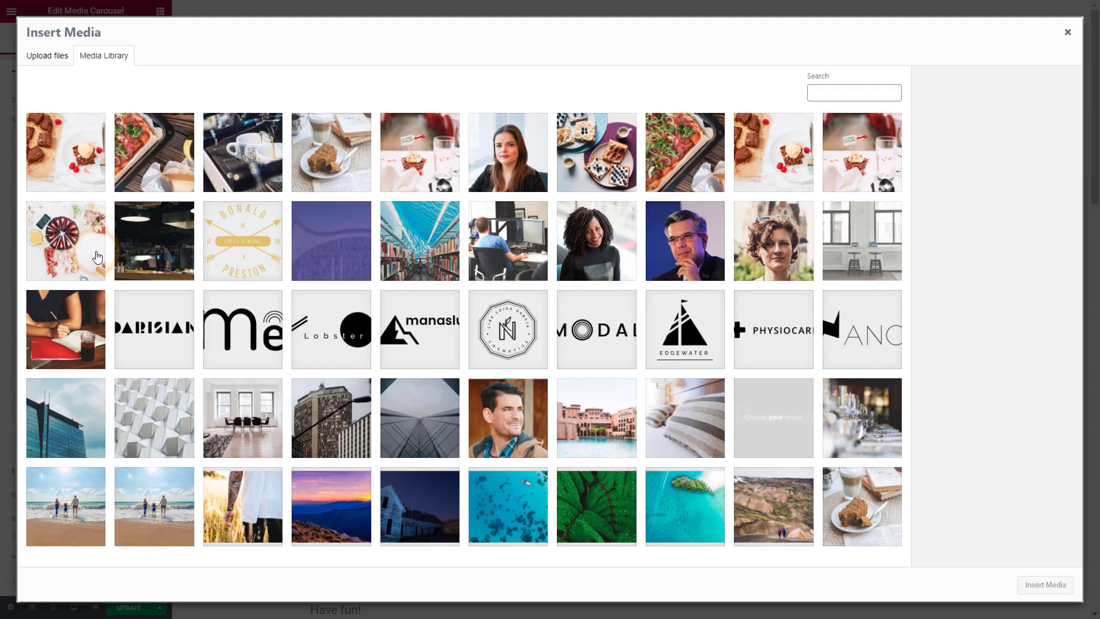
{"action": "left_click", "coordinate": [301, 480]}
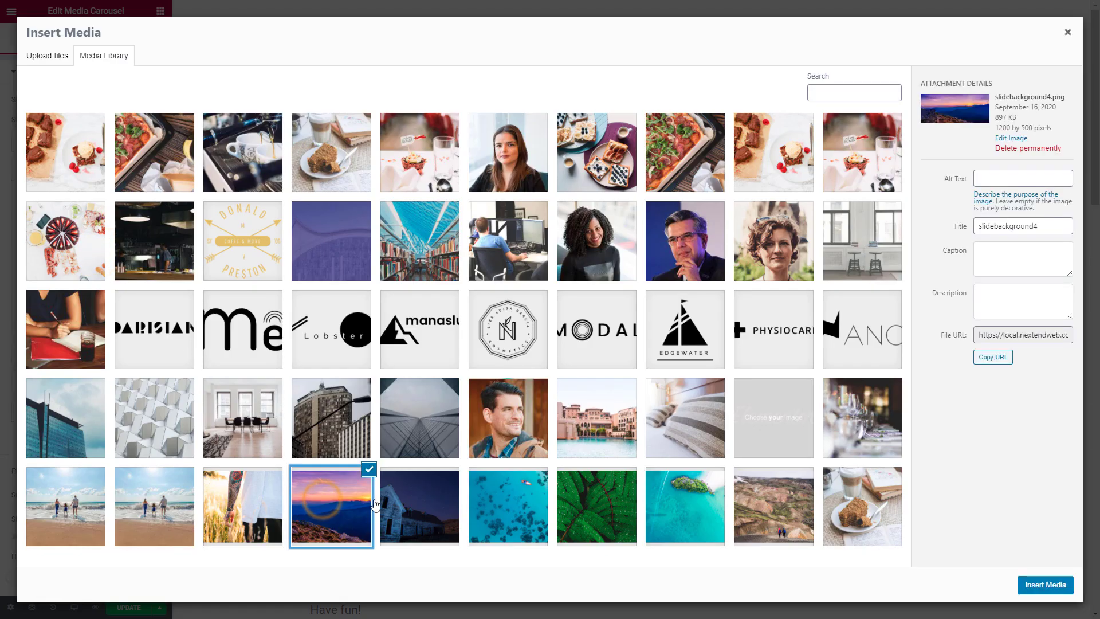
{"action": "left_click", "coordinate": [1044, 586]}
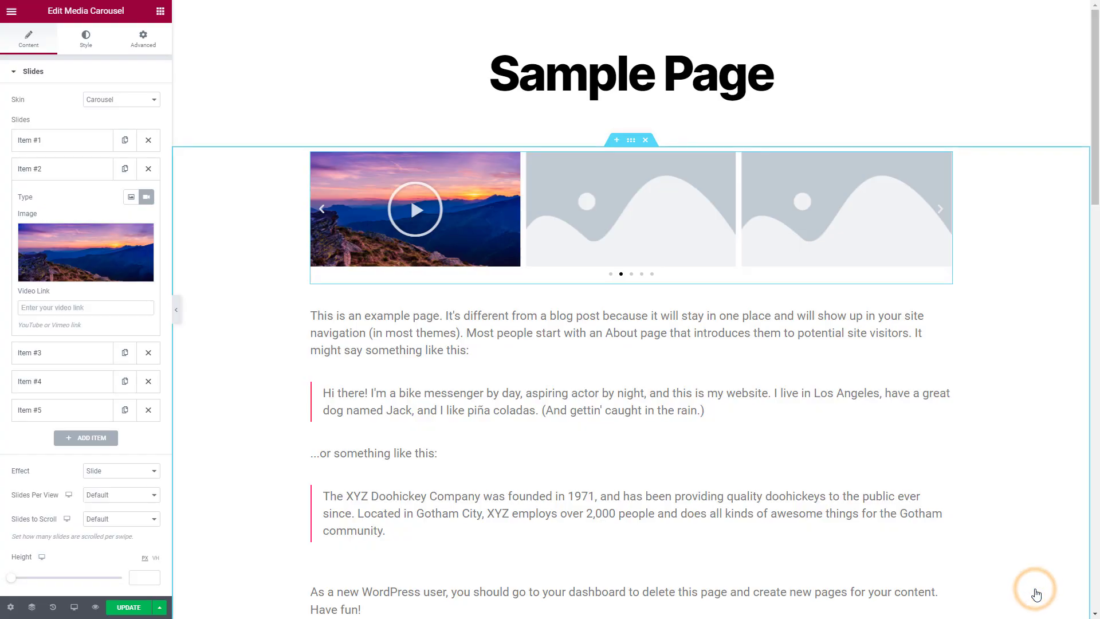
{"action": "mouse_move", "coordinate": [631, 421]}
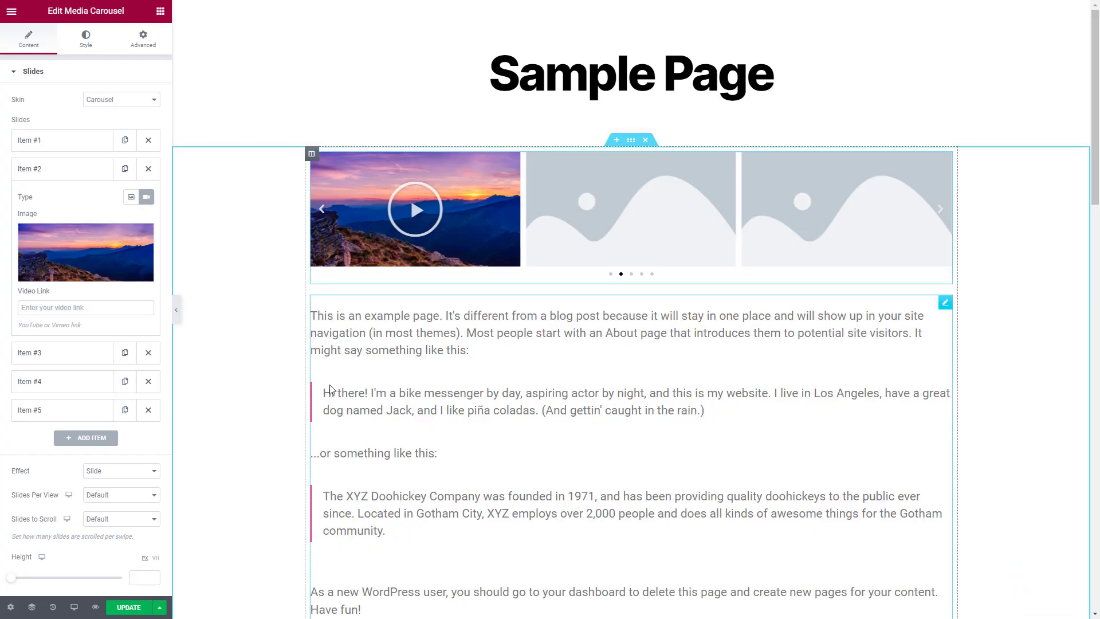
Paste a YouTube URL as Item #2's video link and preview it in the lightbox.
{"action": "left_click", "coordinate": [116, 307]}
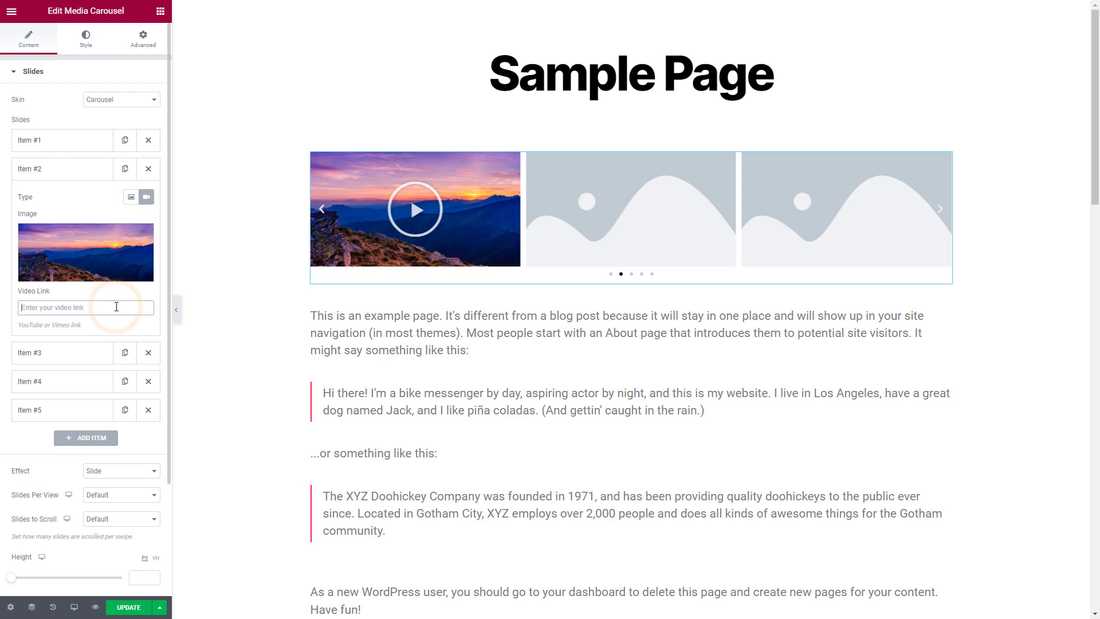
{"action": "type", "text": "https://www.youtube.com/watch?v=XtO3mVakuSs"}
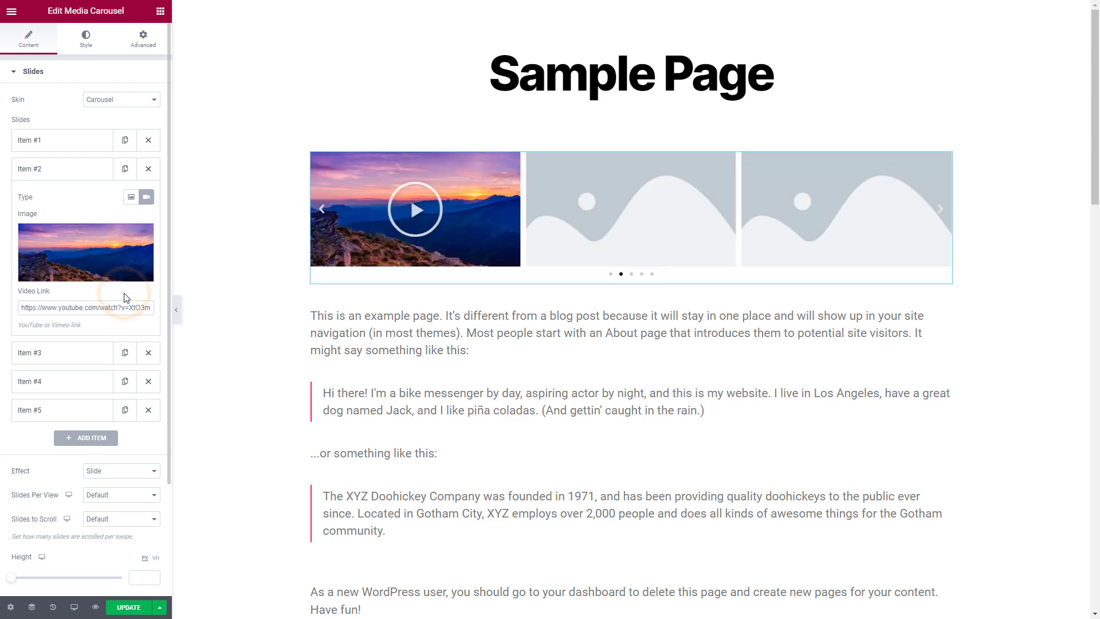
{"action": "left_click", "coordinate": [390, 224]}
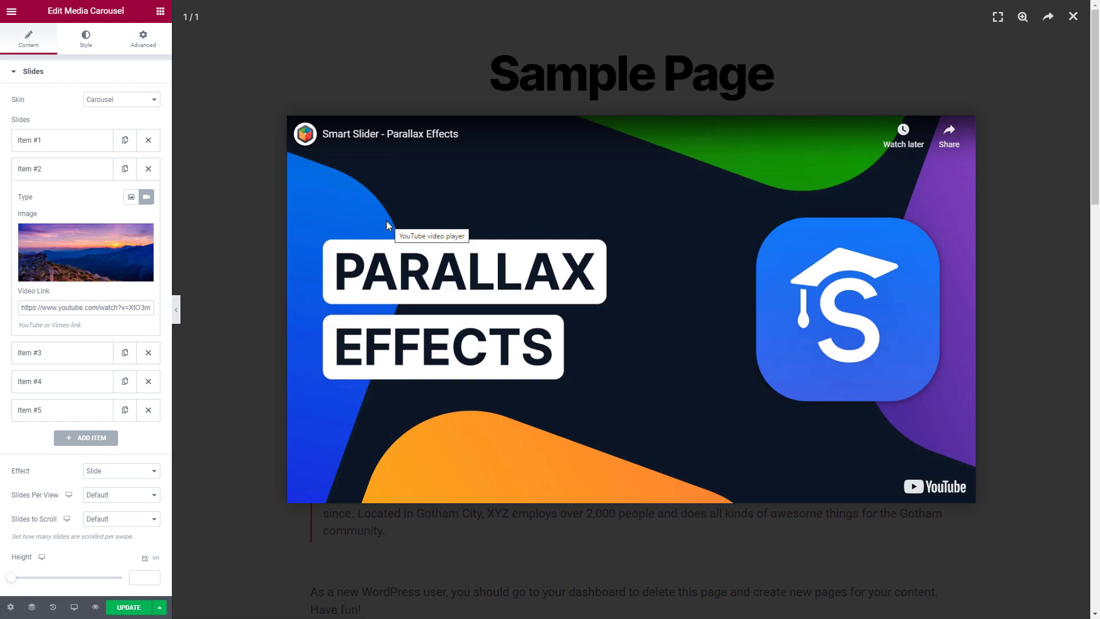
{"action": "left_click", "coordinate": [255, 276]}
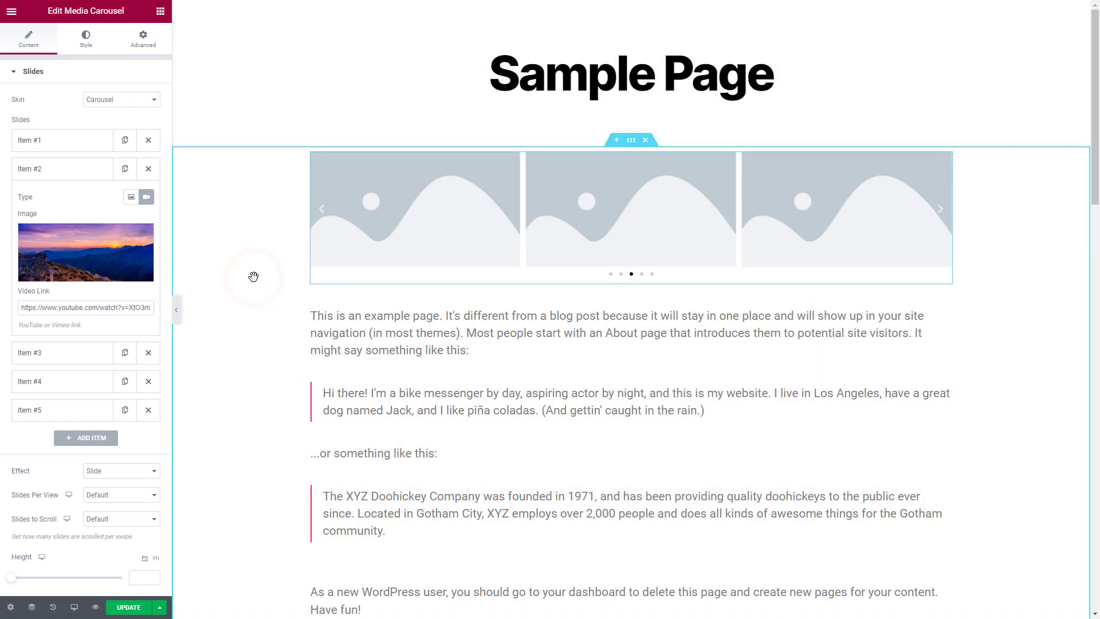
{"action": "left_click", "coordinate": [98, 171]}
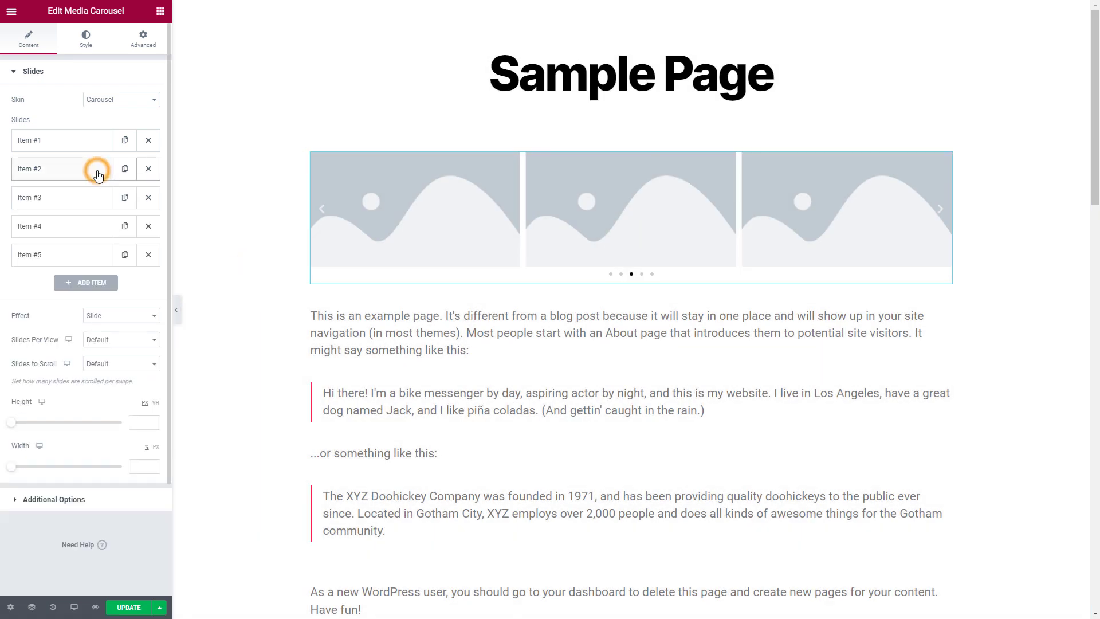
Keep the Slide effect, set Slides Per View to 4, and set Pagination to Fraction.
{"action": "left_click", "coordinate": [155, 315]}
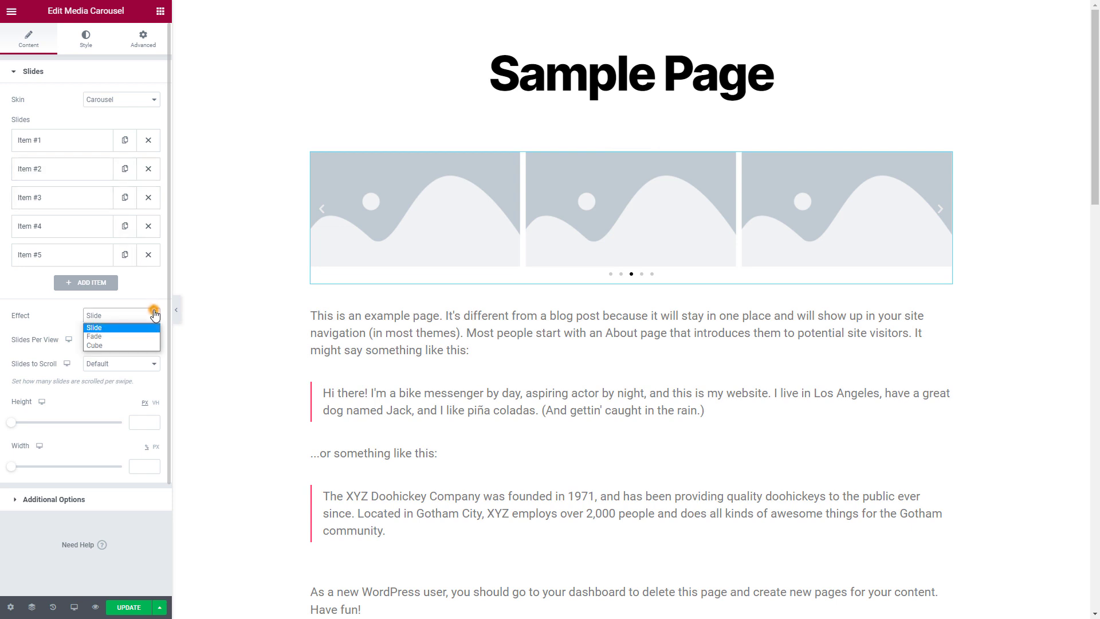
{"action": "left_click", "coordinate": [155, 314]}
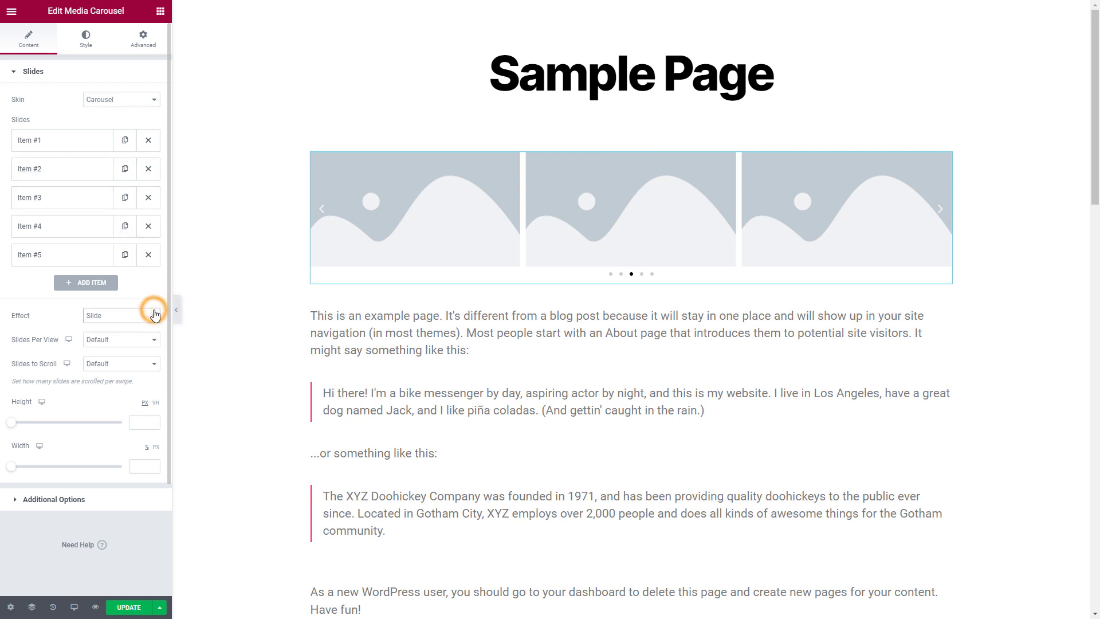
{"action": "left_click", "coordinate": [155, 340]}
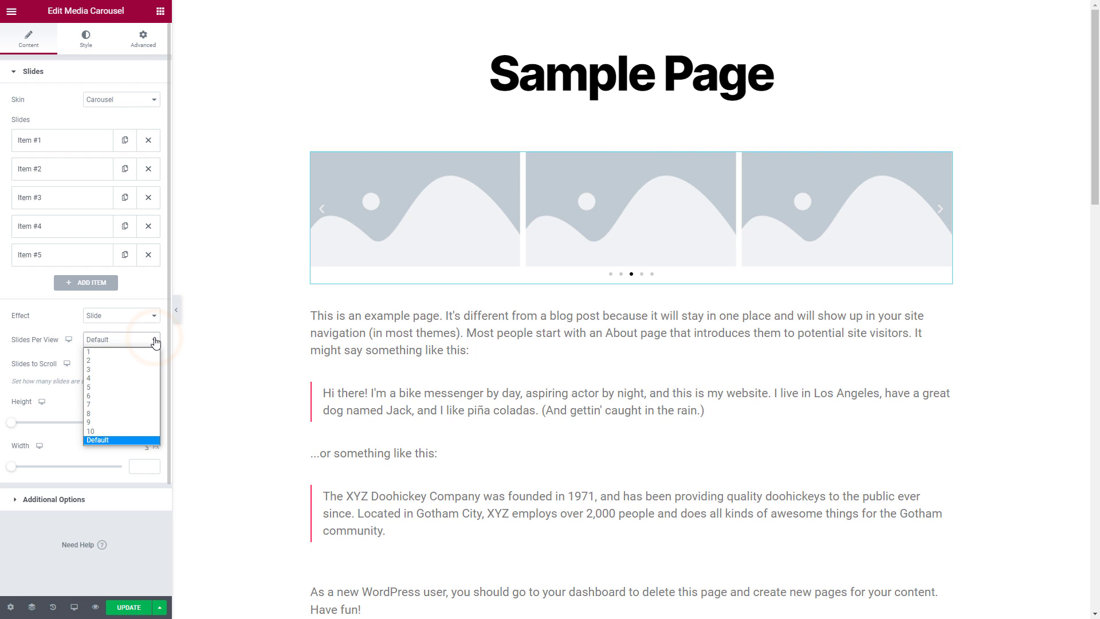
{"action": "left_click", "coordinate": [90, 378]}
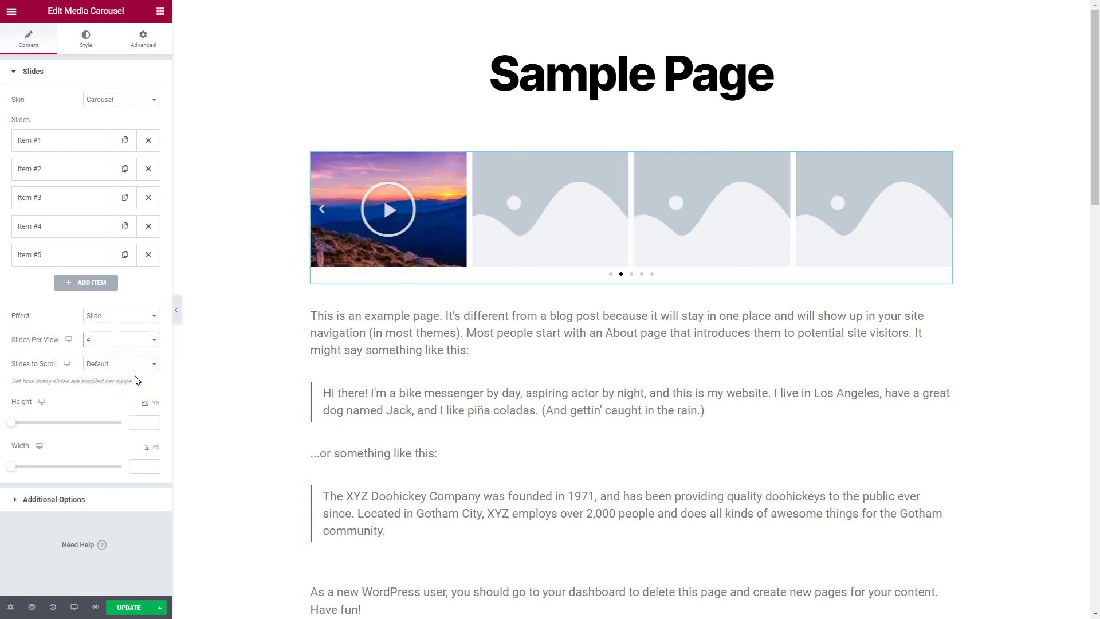
{"action": "left_click", "coordinate": [98, 502]}
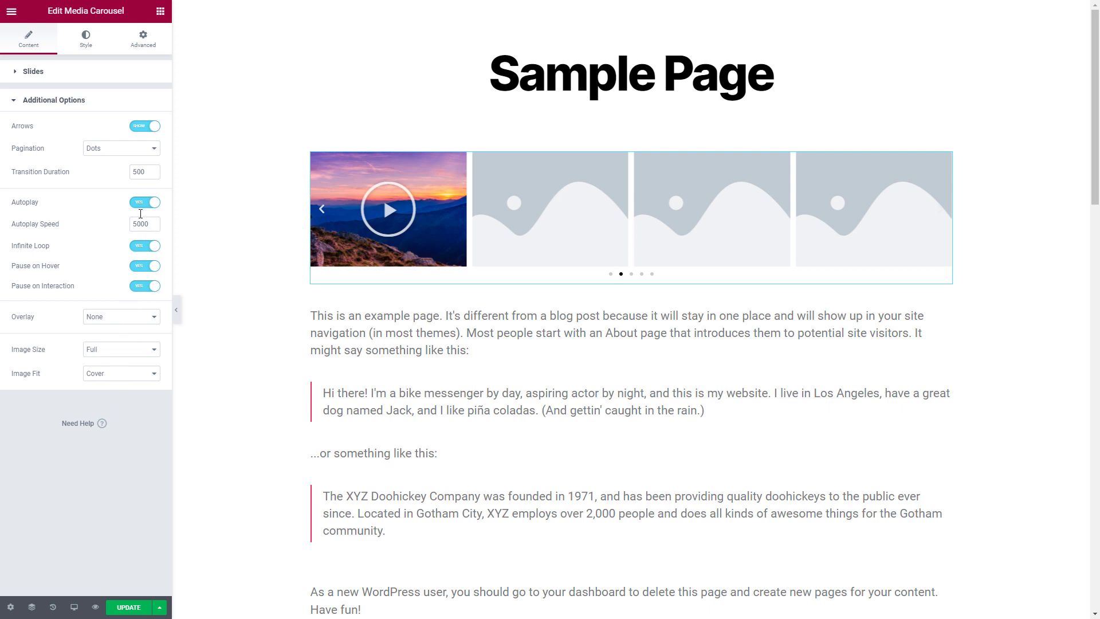
{"action": "left_click", "coordinate": [154, 149]}
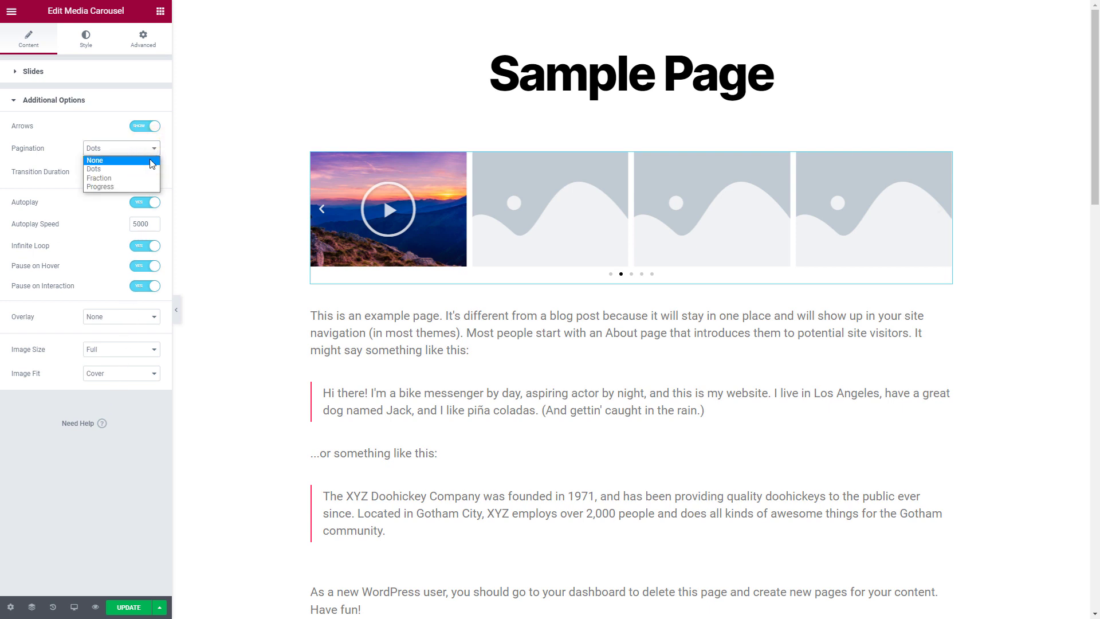
{"action": "left_click", "coordinate": [120, 178]}
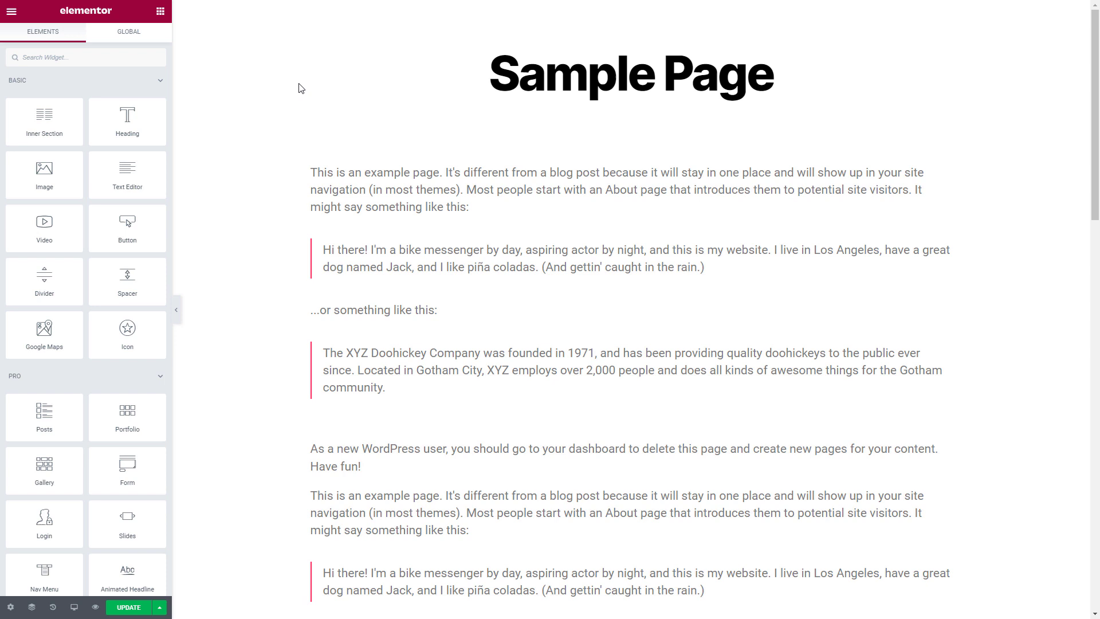
Add a Reviews carousel at the top of the page and give the first review the sunset photo.
{"action": "left_click", "coordinate": [159, 58]}
{"action": "type", "text": "rev"}
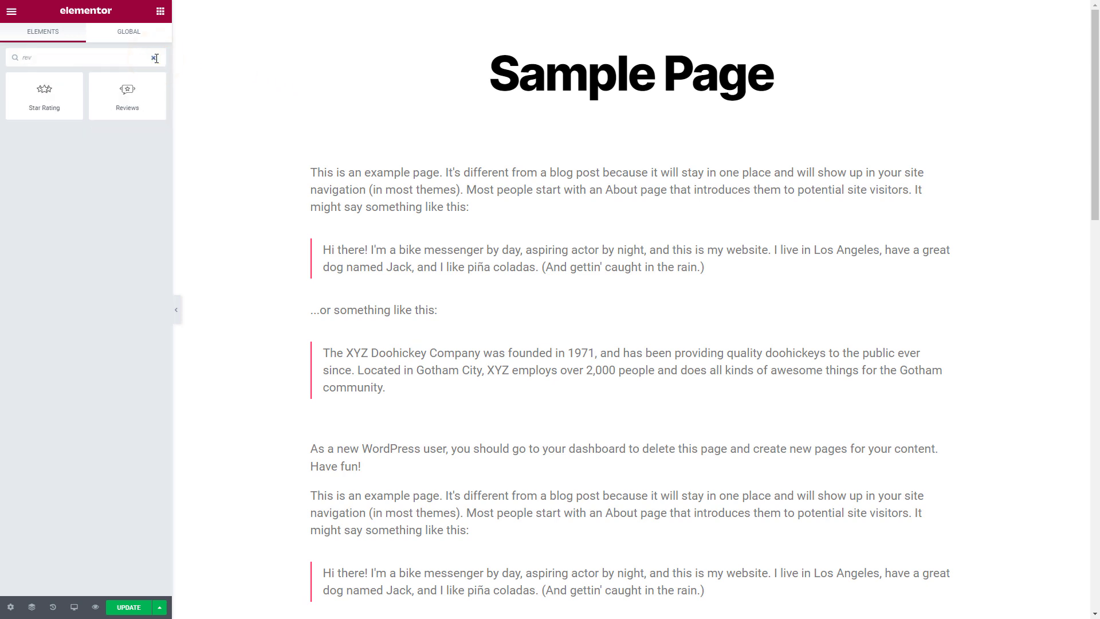
{"action": "left_click_drag", "start_coordinate": [144, 93], "coordinate": [396, 167]}
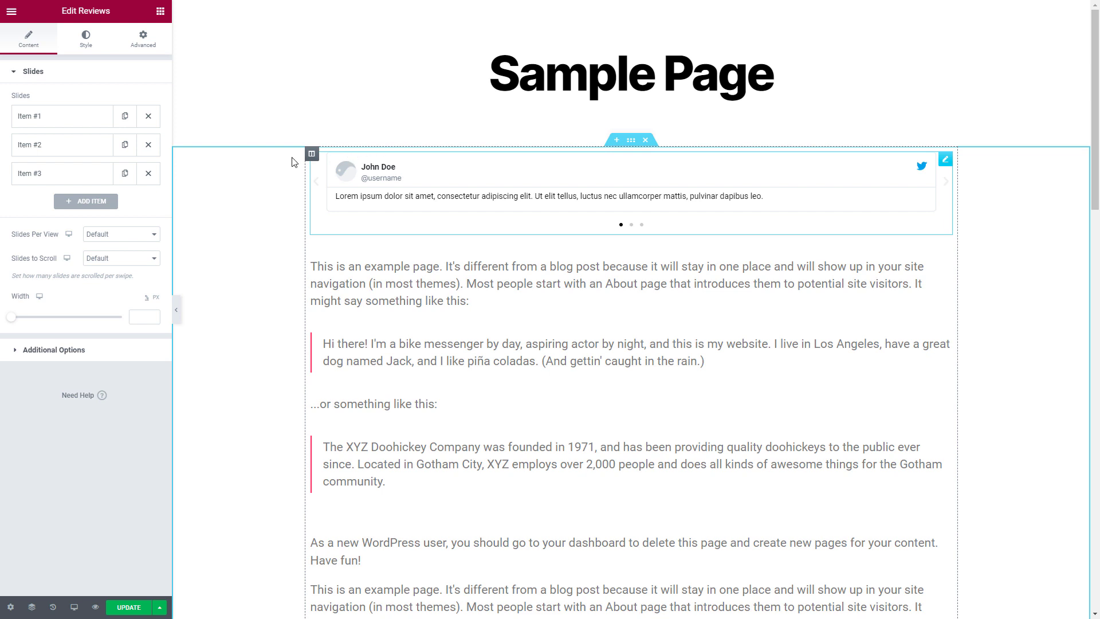
{"action": "left_click", "coordinate": [93, 116]}
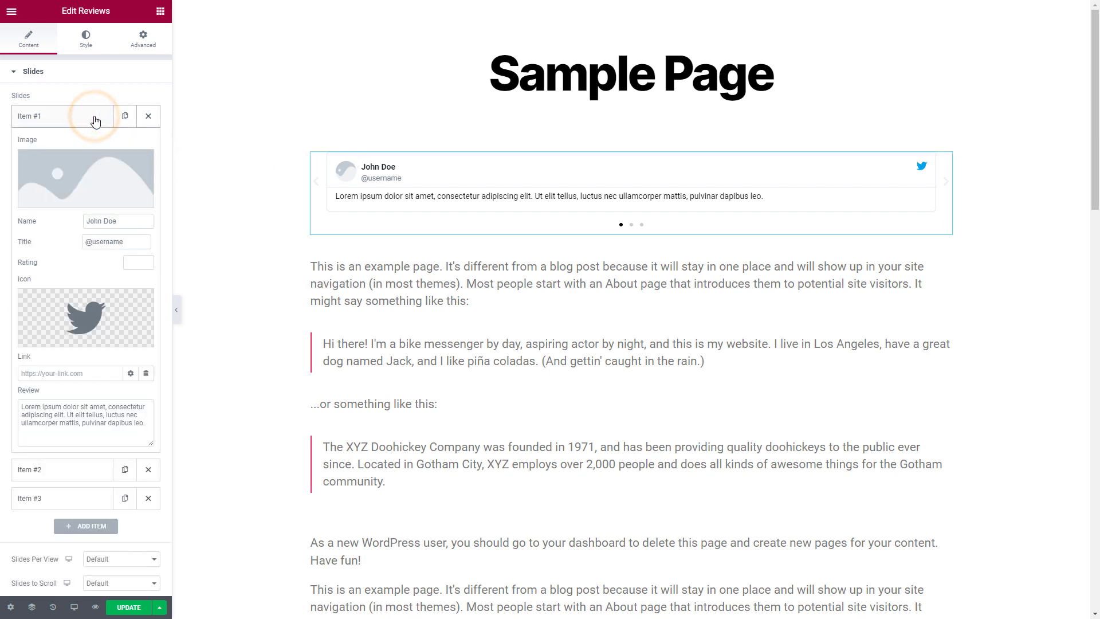
{"action": "left_click", "coordinate": [86, 176]}
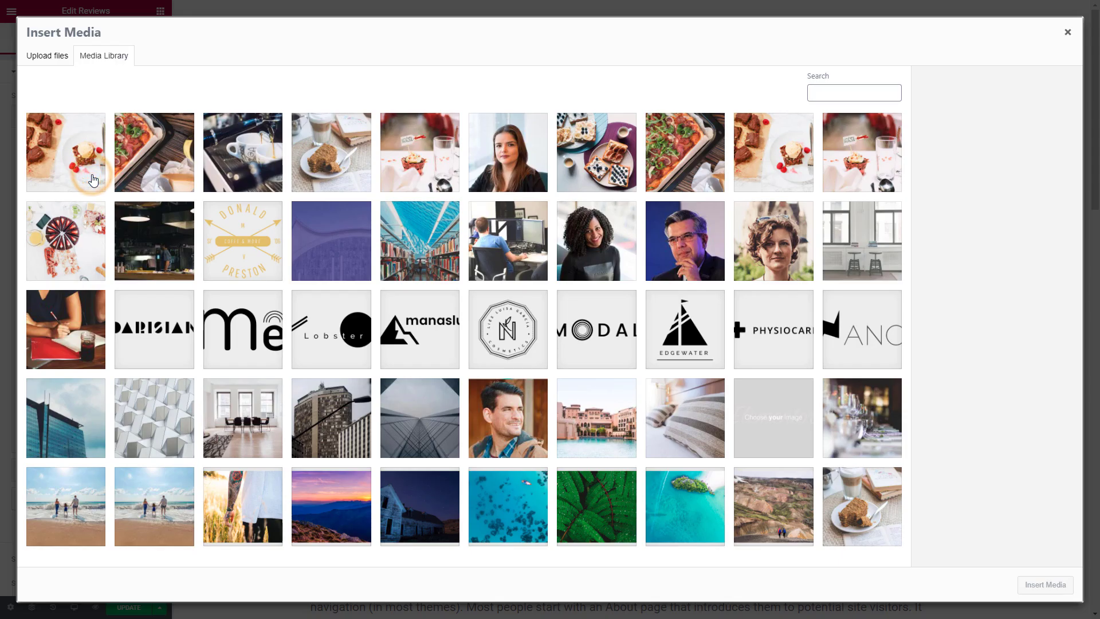
{"action": "left_click", "coordinate": [310, 506]}
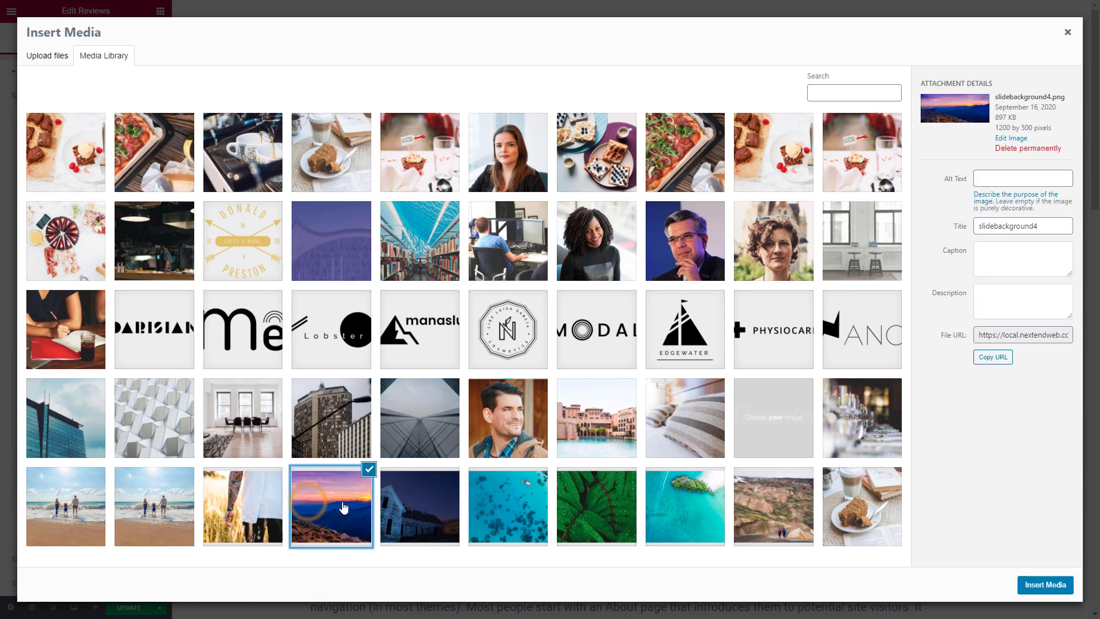
{"action": "left_click", "coordinate": [1040, 585]}
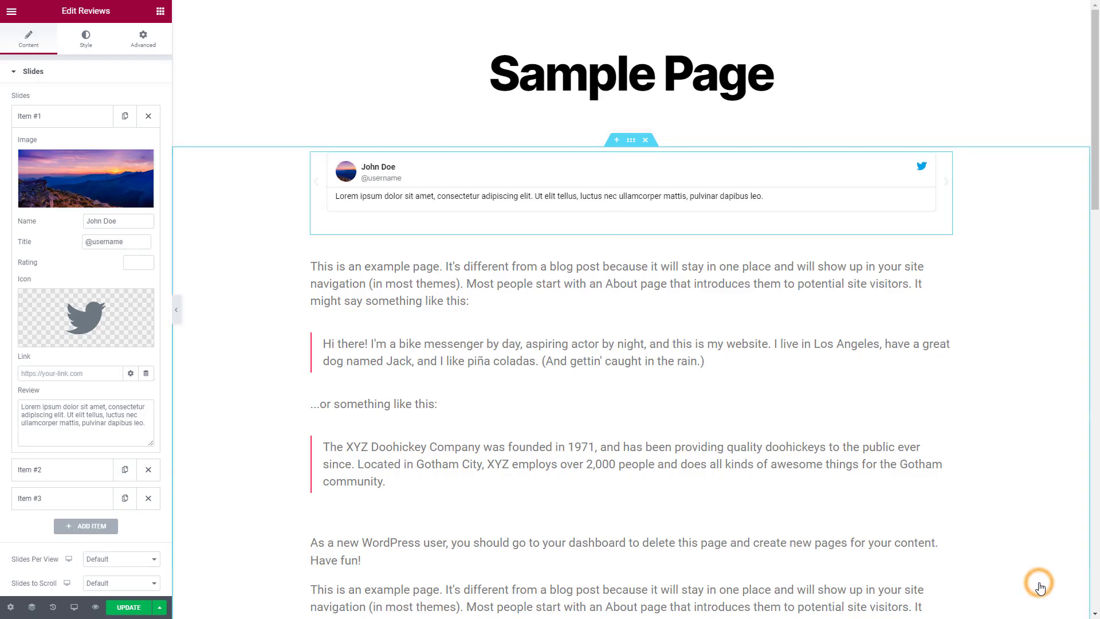
{"action": "left_click", "coordinate": [90, 116]}
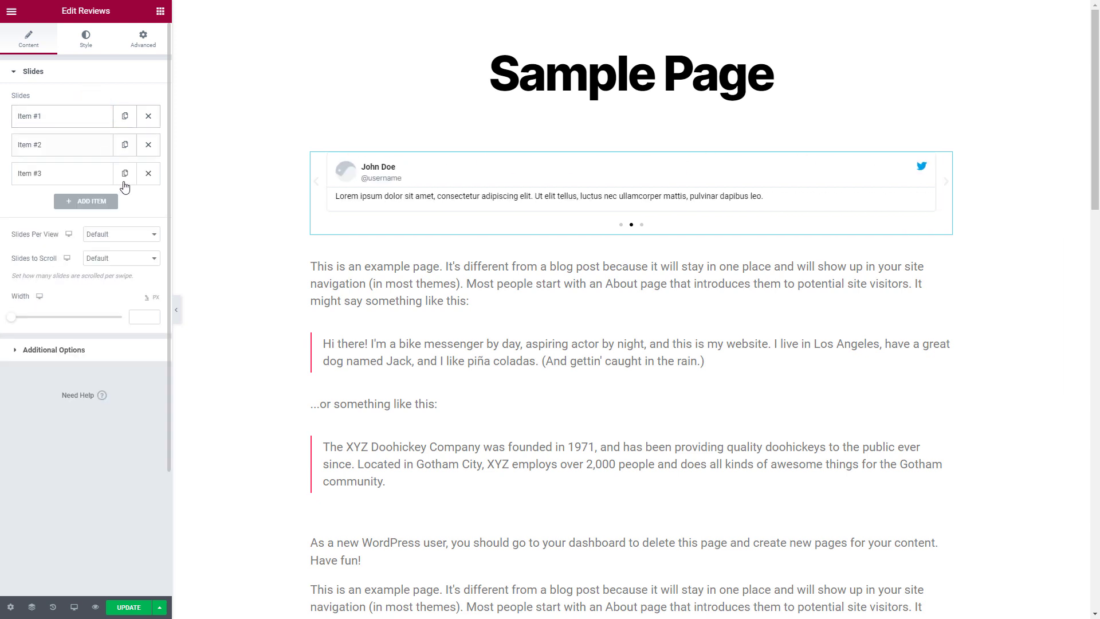
Set the carousel to 3 slides per view and expand Additional Options.
{"action": "left_click", "coordinate": [149, 236]}
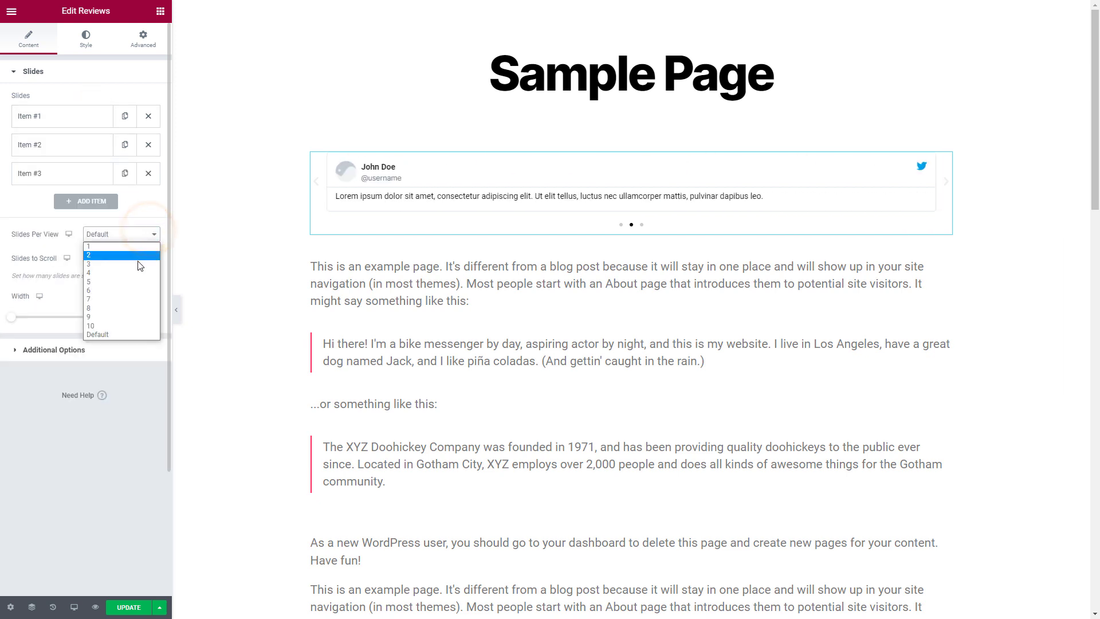
{"action": "left_click", "coordinate": [112, 260]}
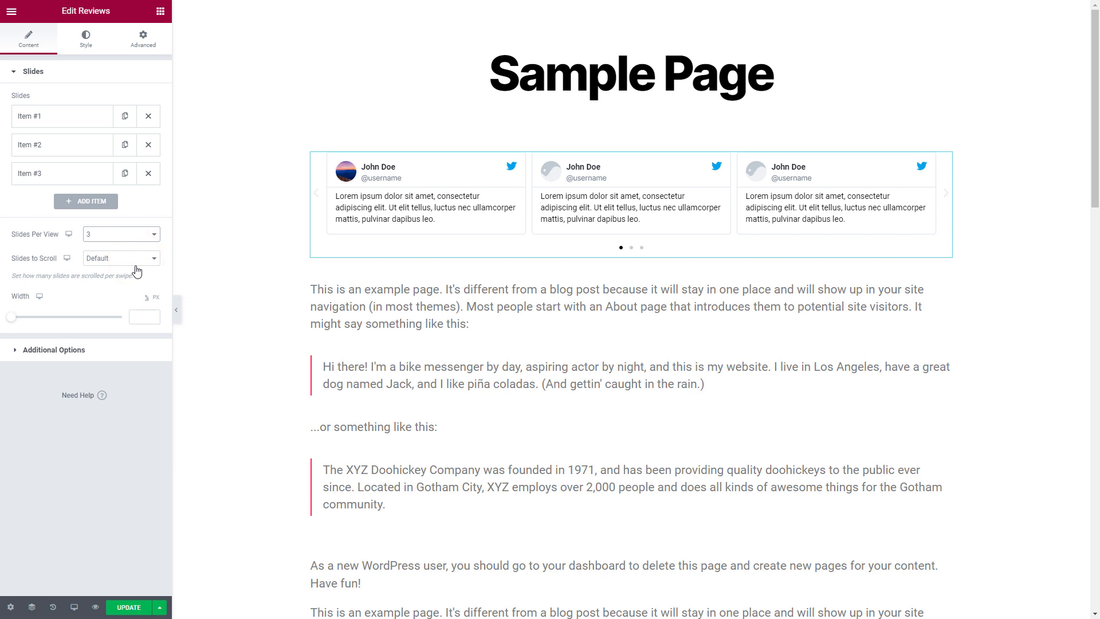
{"action": "left_click", "coordinate": [95, 352]}
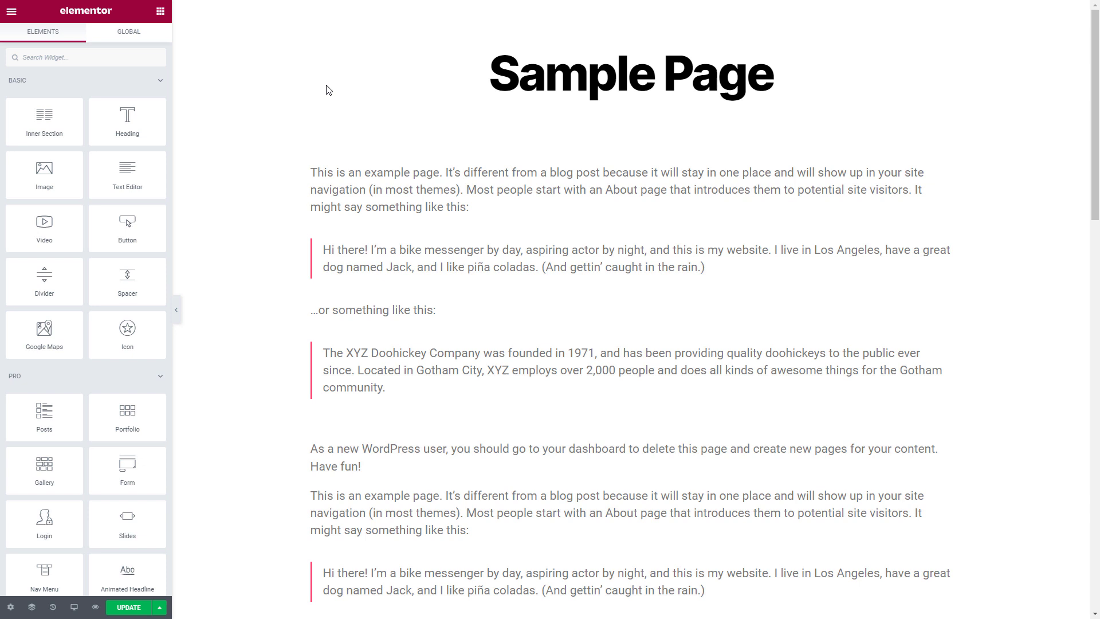
Insert the Free Layer Slider (ID 166) via a Smart Slider widget and reach its column's Advanced spacing.
{"action": "left_click", "coordinate": [157, 59]}
{"action": "type", "text": "sma"}
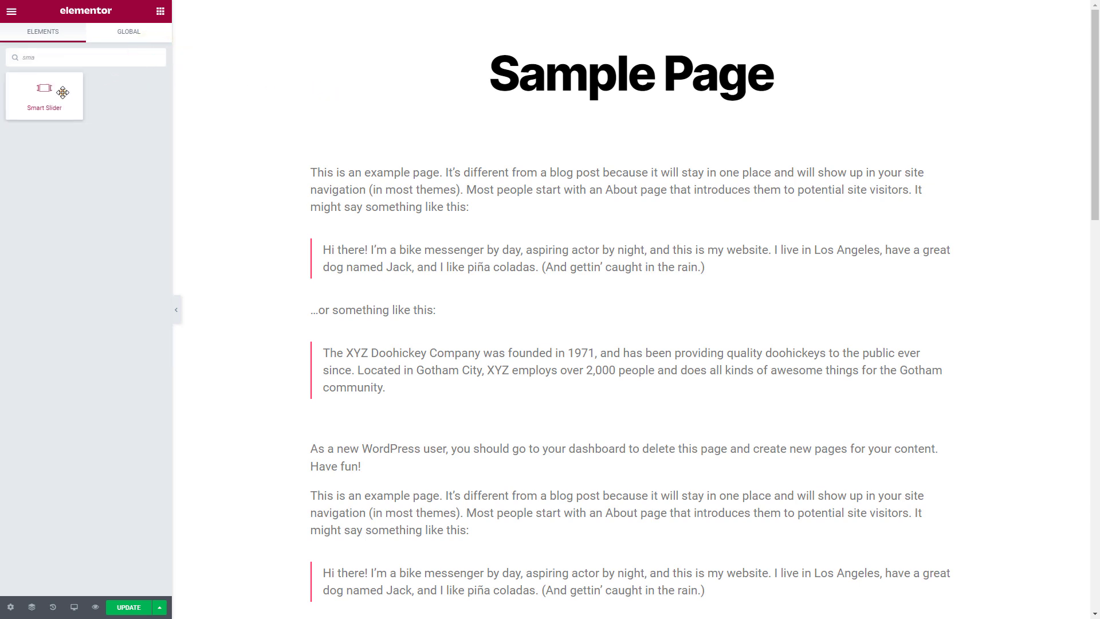
{"action": "left_click_drag", "start_coordinate": [63, 93], "coordinate": [448, 170]}
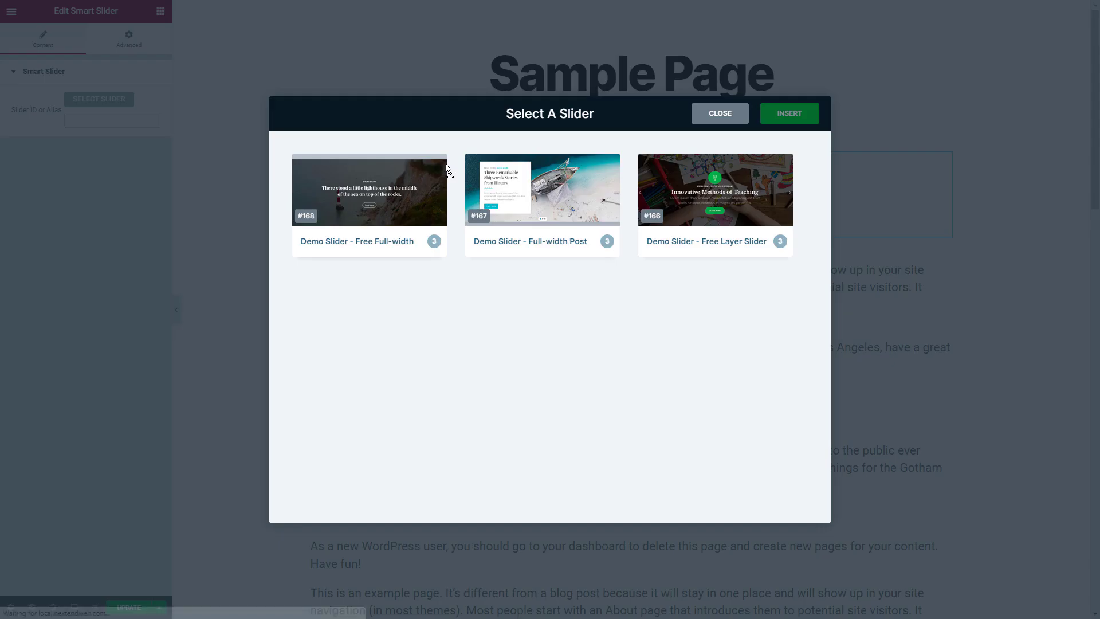
{"action": "left_click", "coordinate": [665, 198]}
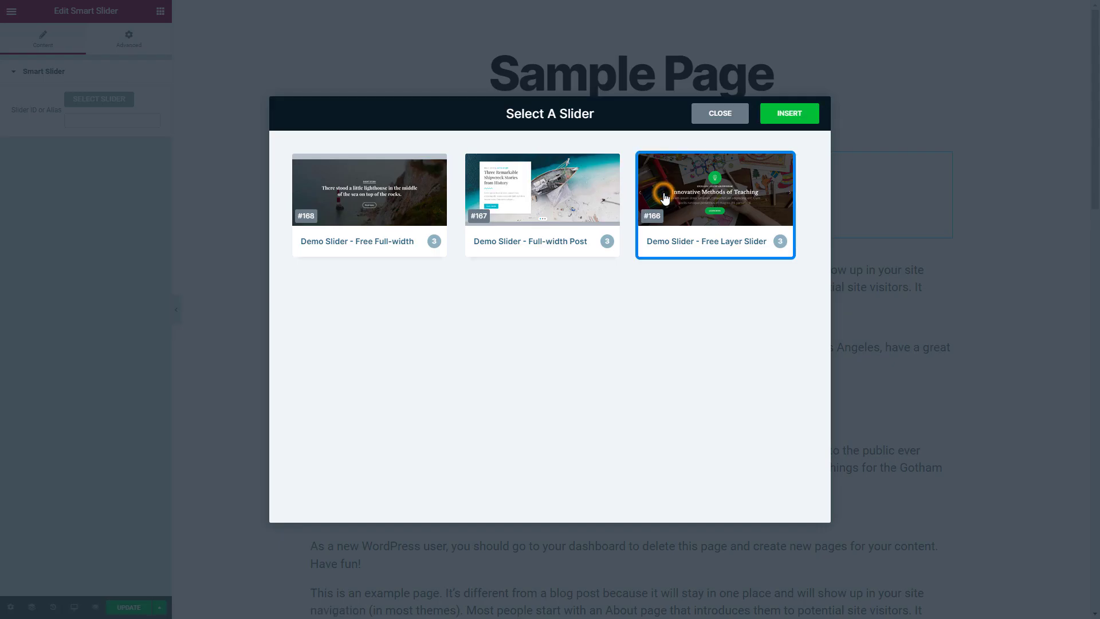
{"action": "left_click", "coordinate": [789, 117]}
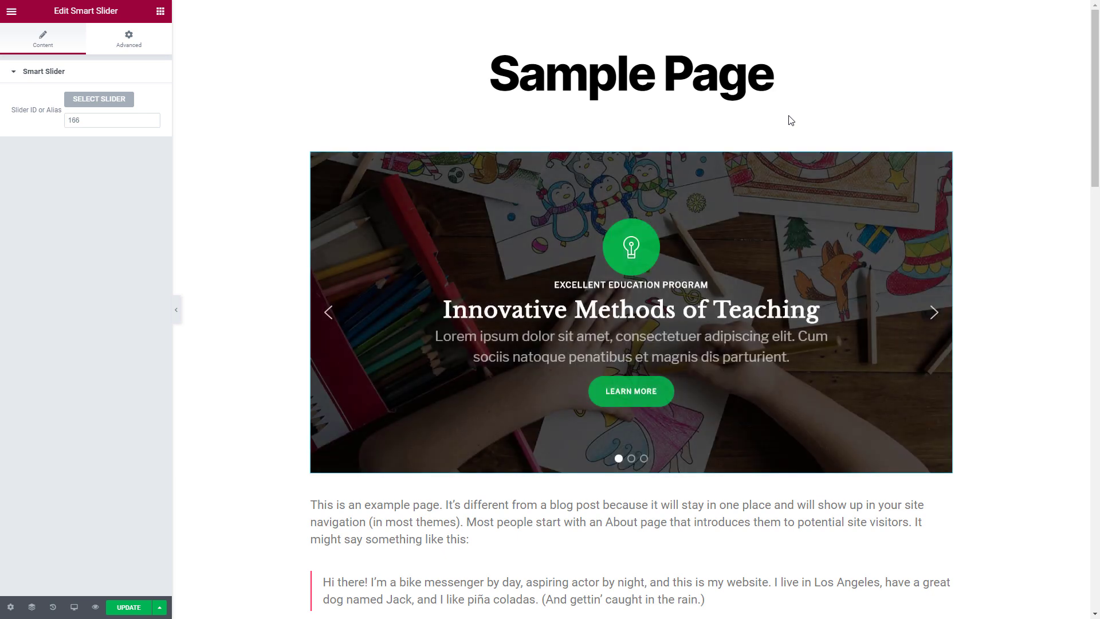
{"action": "mouse_move", "coordinate": [631, 311]}
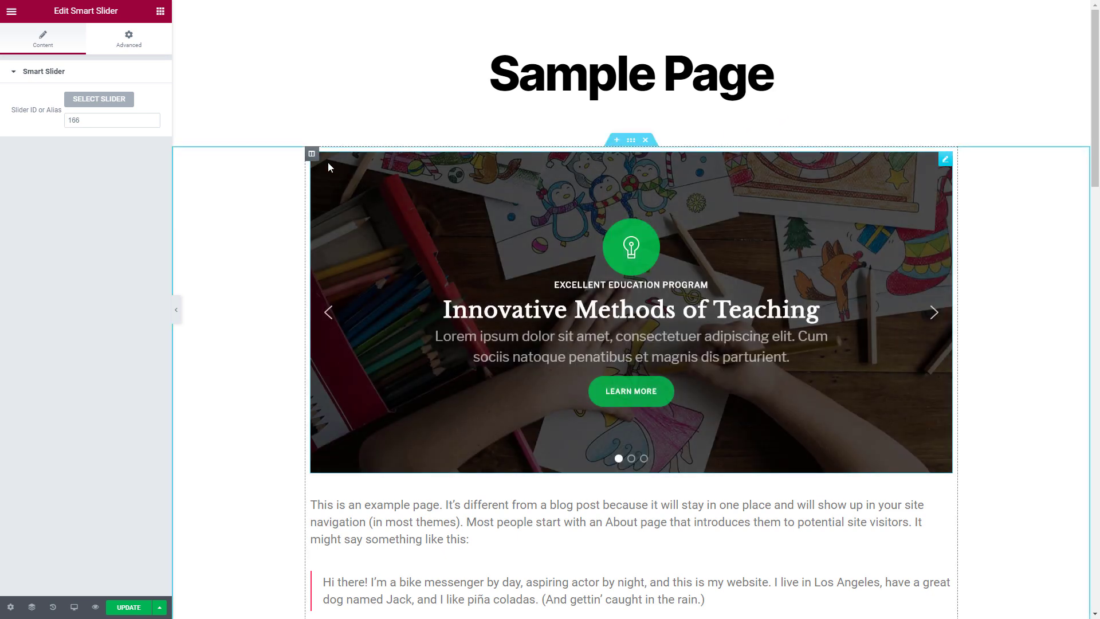
{"action": "left_click", "coordinate": [312, 154]}
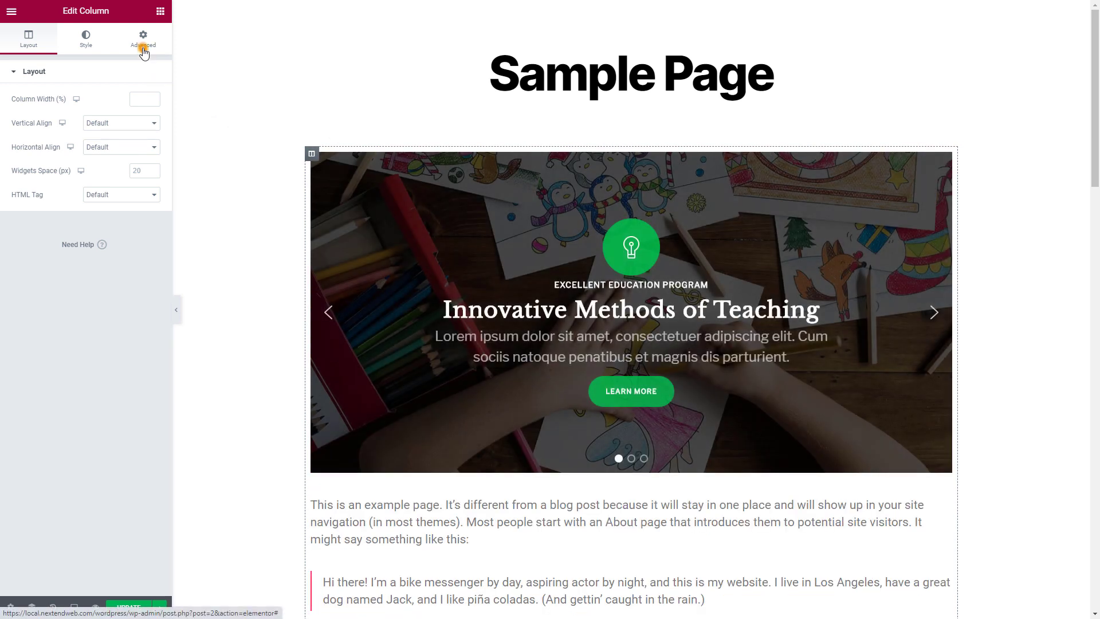
{"action": "left_click", "coordinate": [144, 39]}
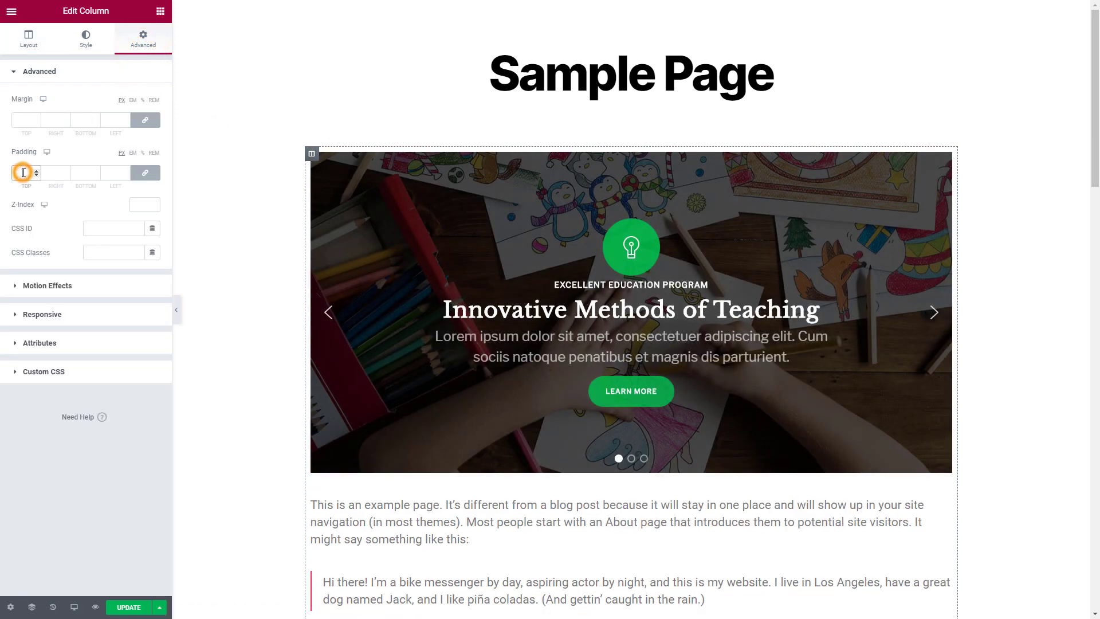
{"action": "type", "text": "0"}
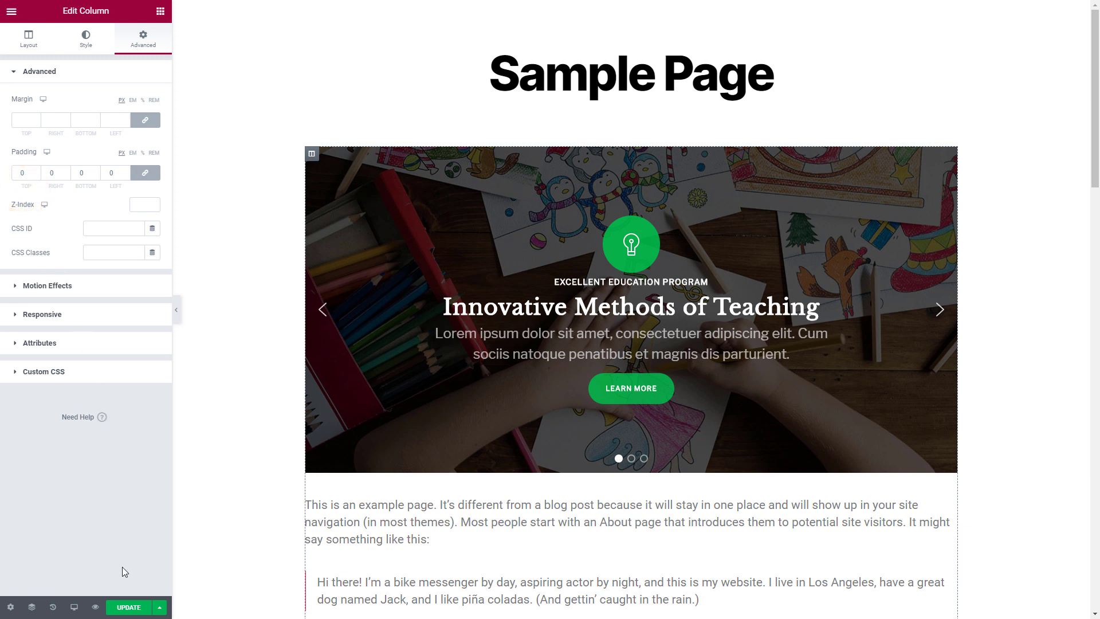
Preview the Sample Page live and advance its layer slider to the second and third slides.
{"action": "left_click", "coordinate": [98, 607]}
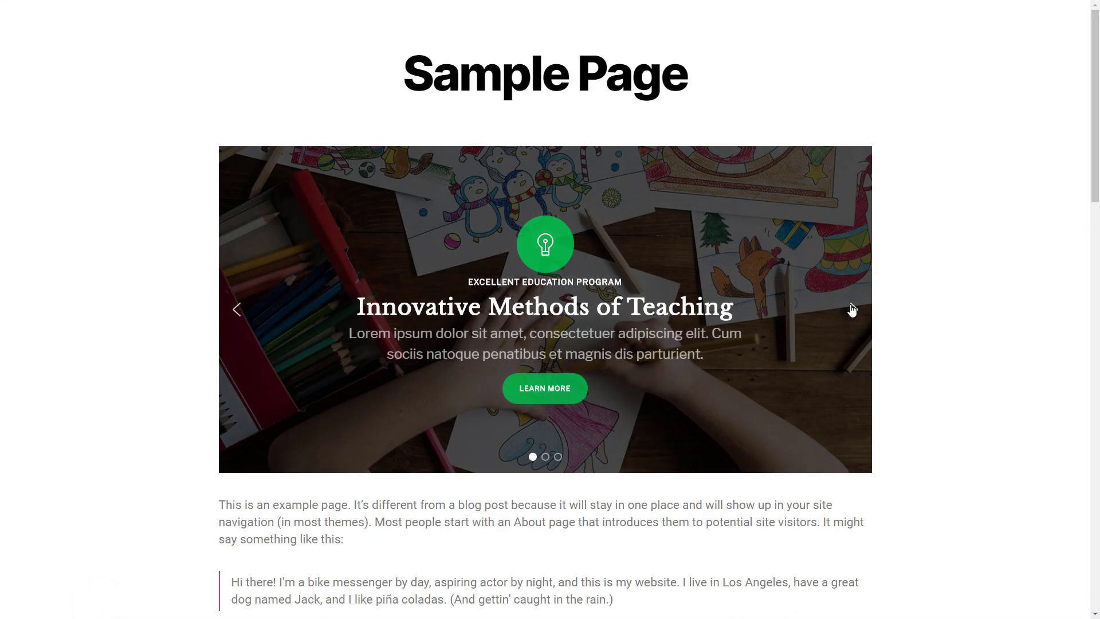
{"action": "left_click", "coordinate": [852, 308]}
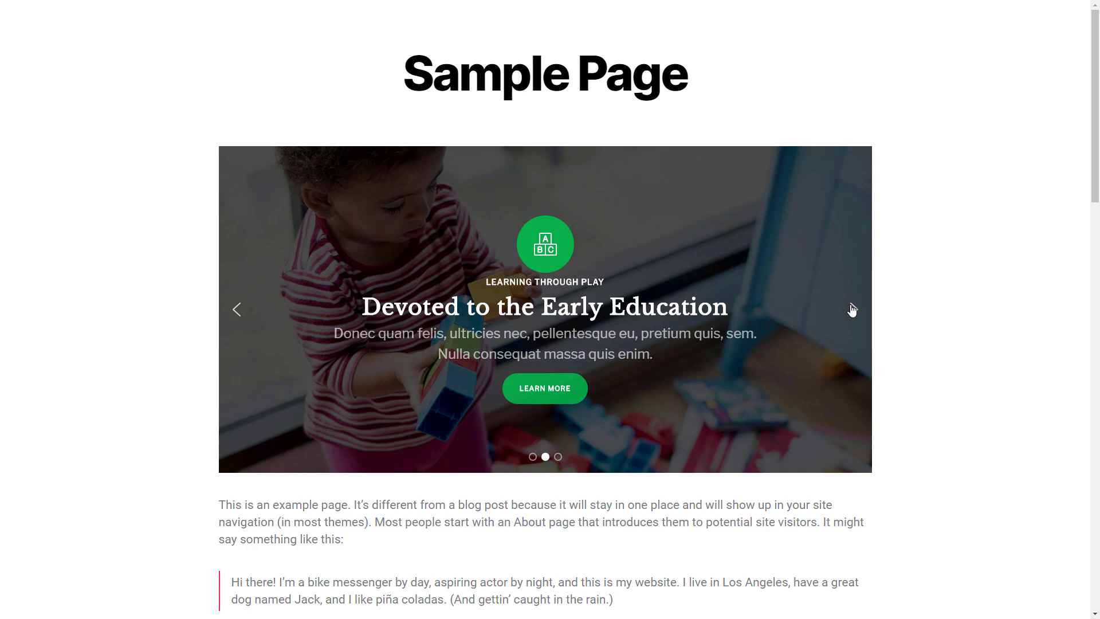
{"action": "left_click", "coordinate": [852, 309]}
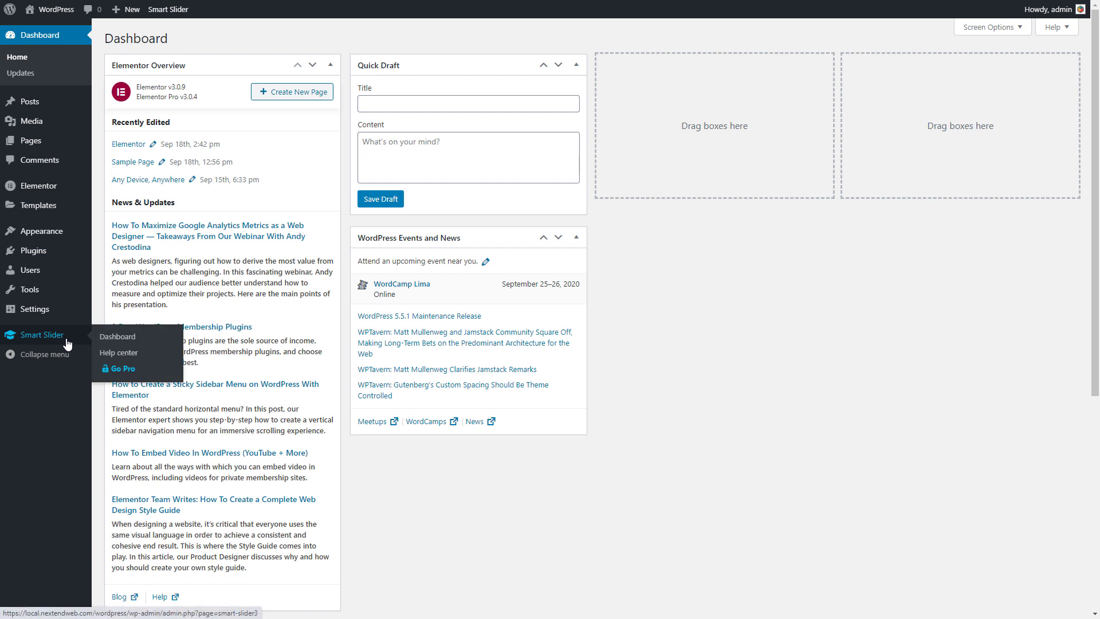
Edit slide 3 of the Free Layer Slider and select its Learn More button label text.
{"action": "left_click", "coordinate": [42, 334]}
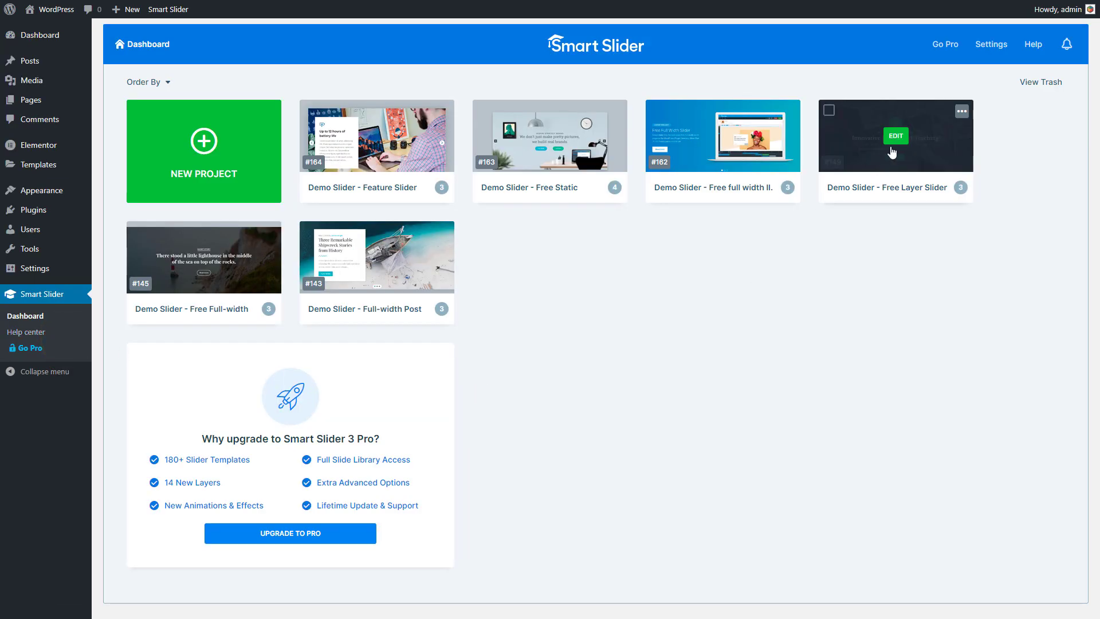
{"action": "left_click", "coordinate": [896, 139]}
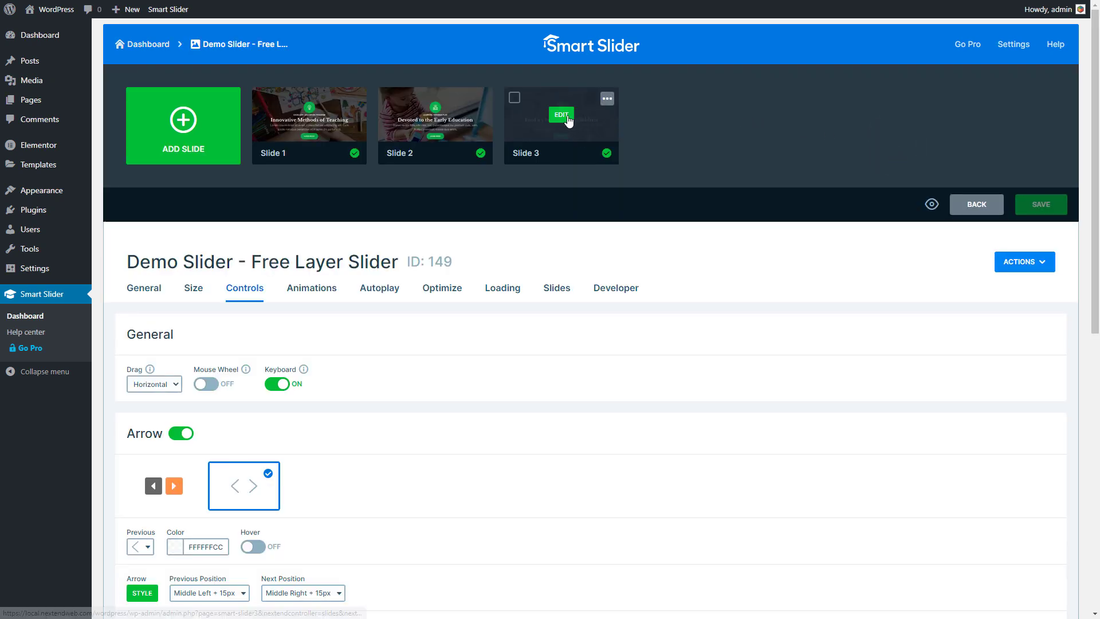
{"action": "left_click", "coordinate": [564, 116]}
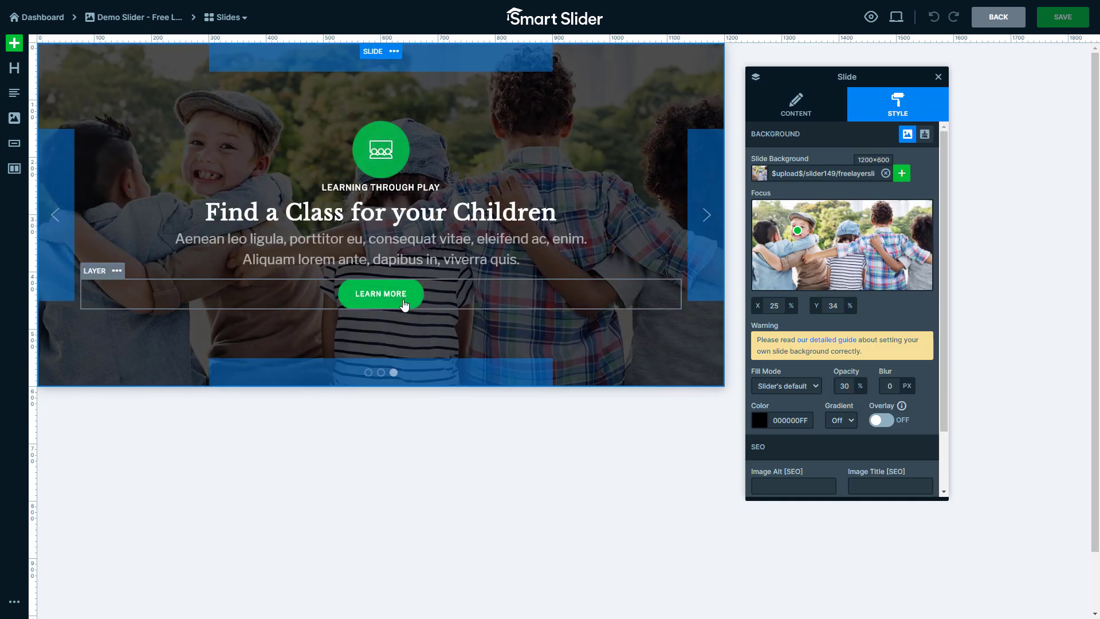
{"action": "left_click", "coordinate": [402, 294]}
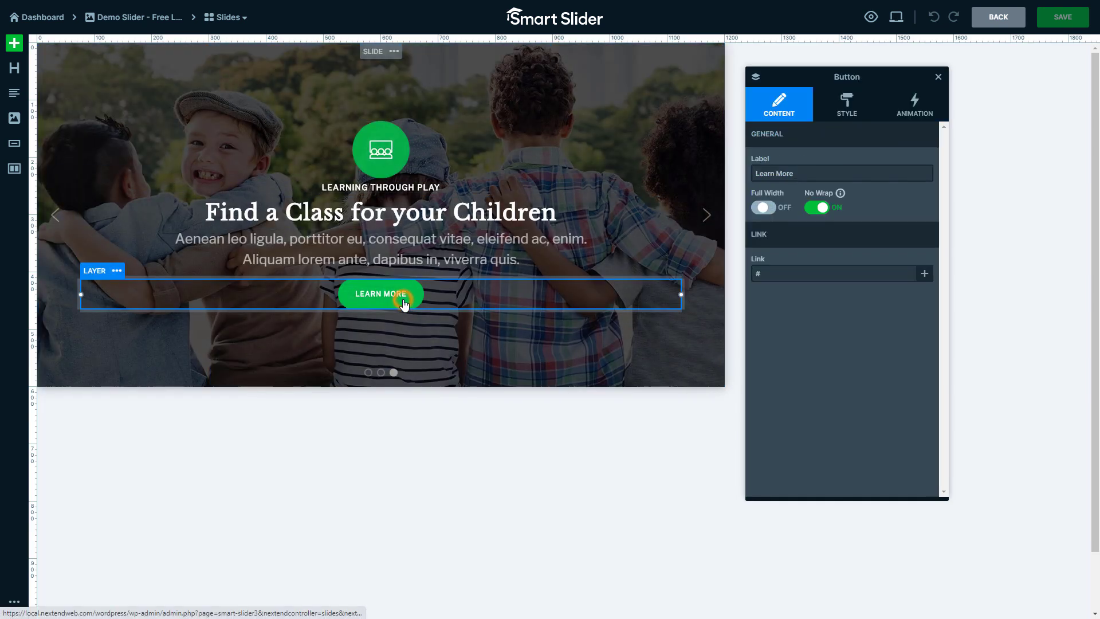
{"action": "double_click", "coordinate": [763, 173]}
{"action": "type", "text": "Read"}
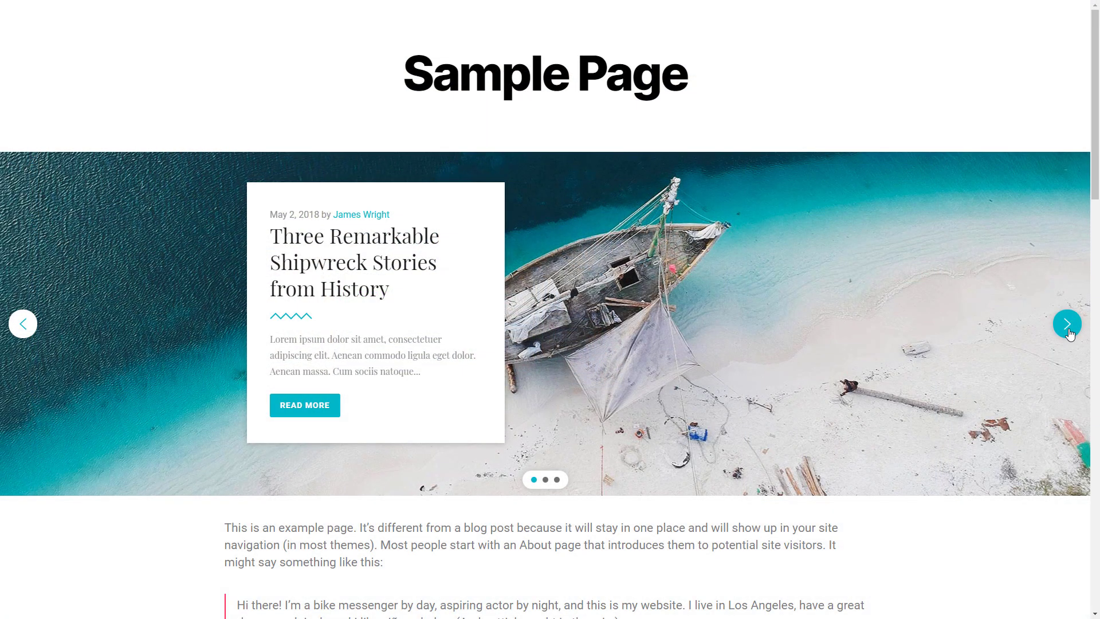
Advance the post slider two slides, then the office-scene slider to its third slide.
{"action": "left_click", "coordinate": [1067, 324]}
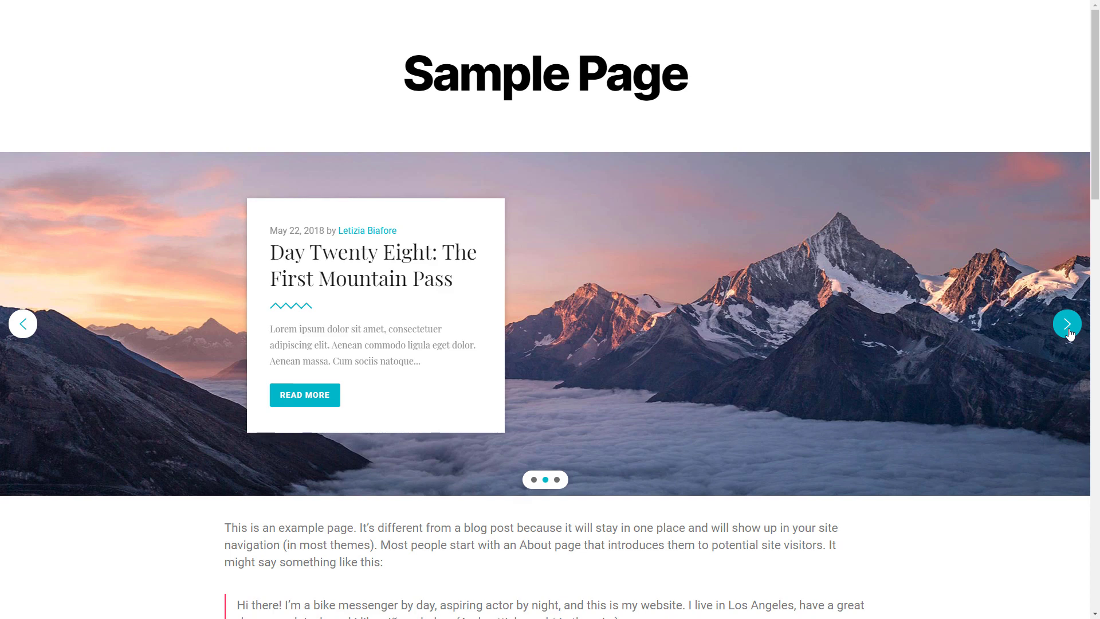
{"action": "left_click", "coordinate": [1067, 324]}
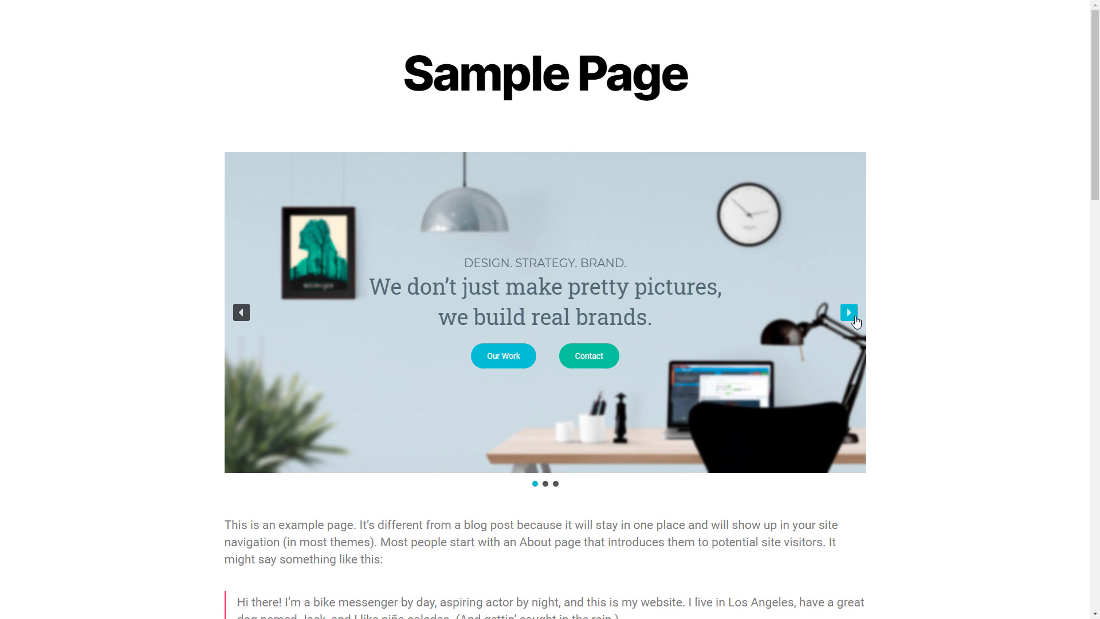
{"action": "left_click", "coordinate": [850, 313]}
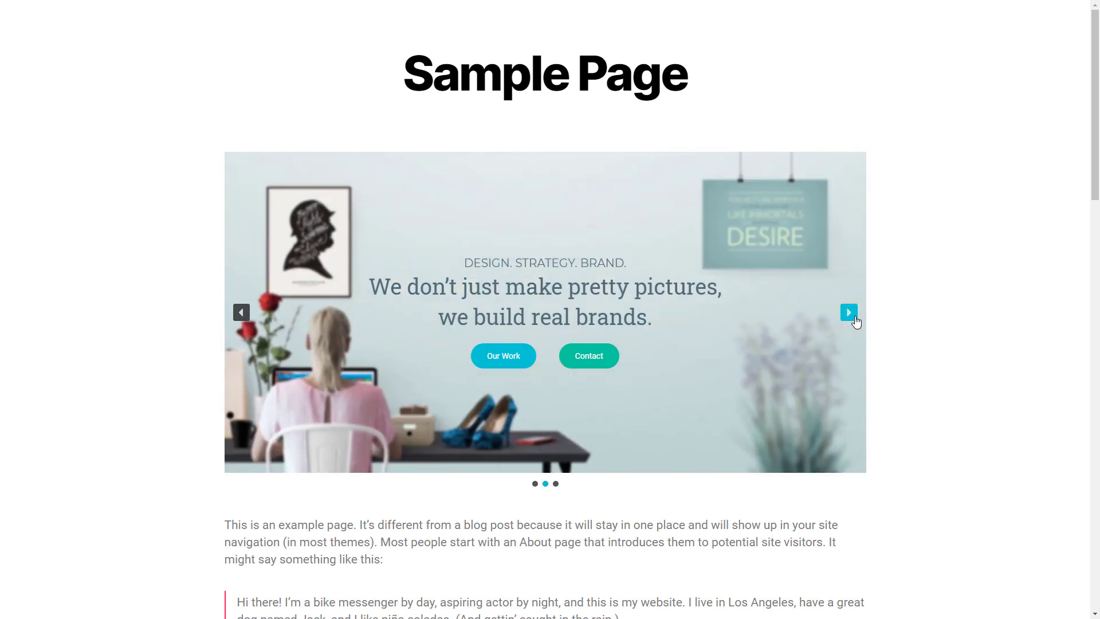
{"action": "left_click", "coordinate": [849, 313]}
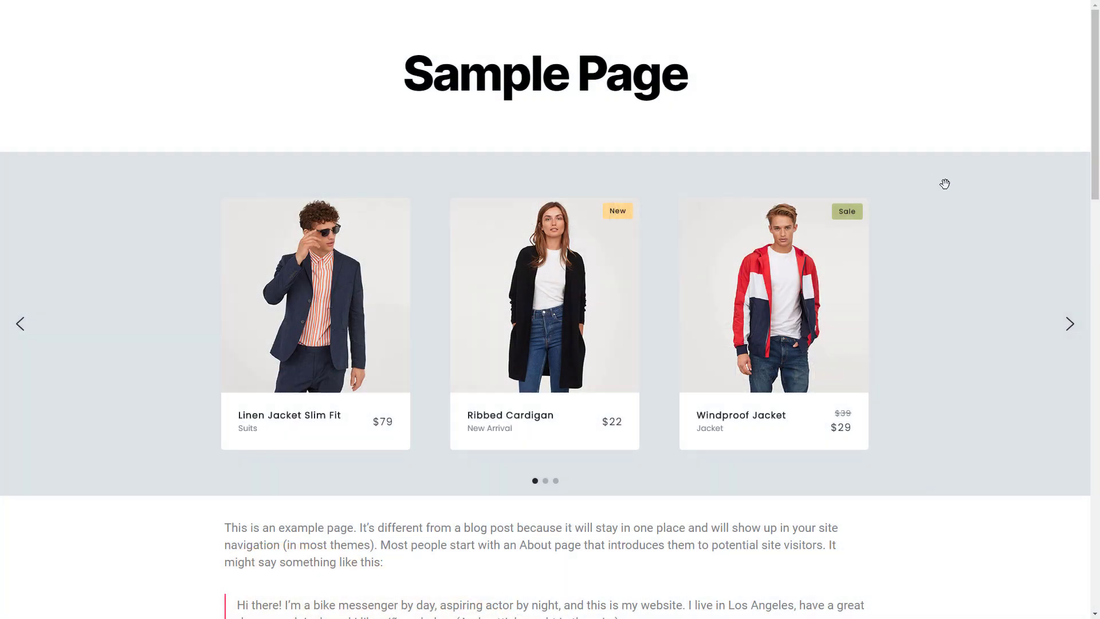
Page the product carousel twice, then advance the wine slider until El Pescaito Vino Blanco is centred.
{"action": "left_click", "coordinate": [1070, 324]}
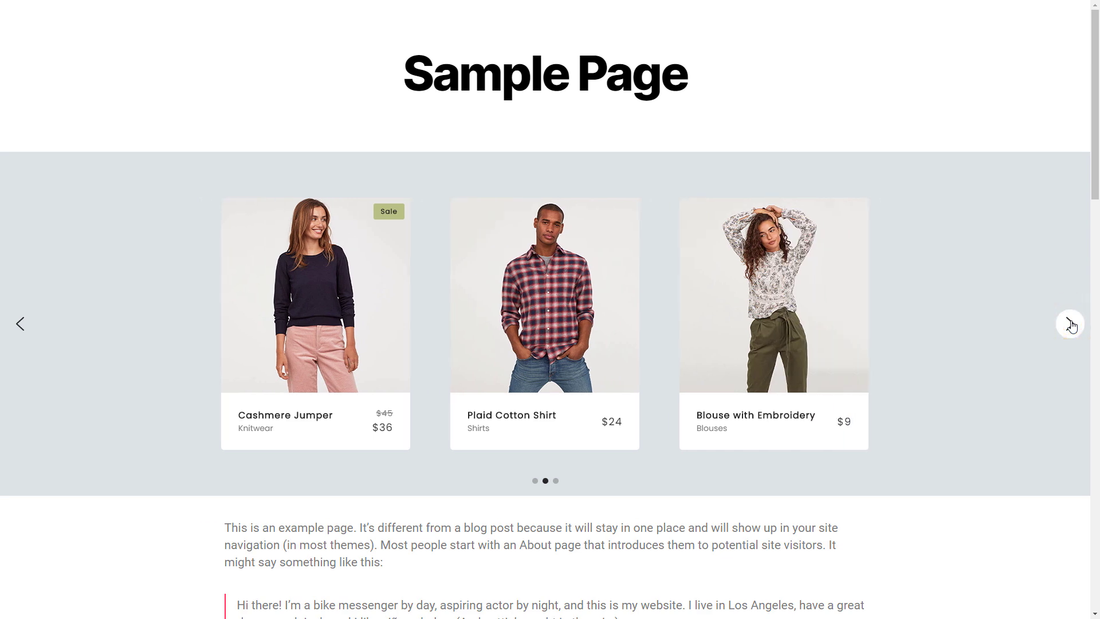
{"action": "left_click", "coordinate": [1071, 323]}
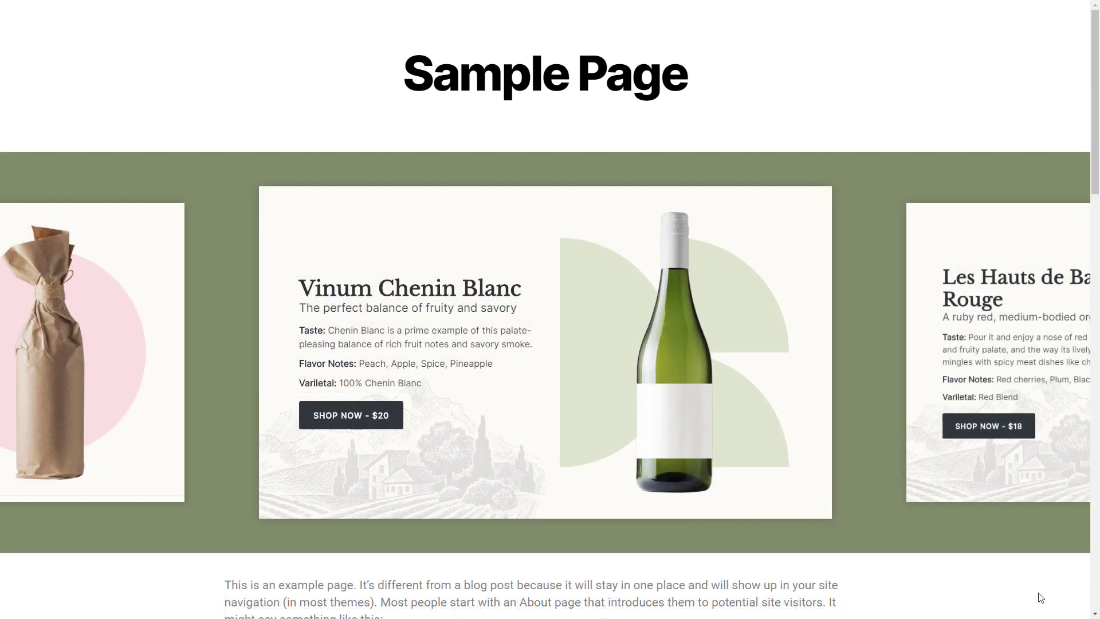
{"action": "left_click", "coordinate": [1065, 468]}
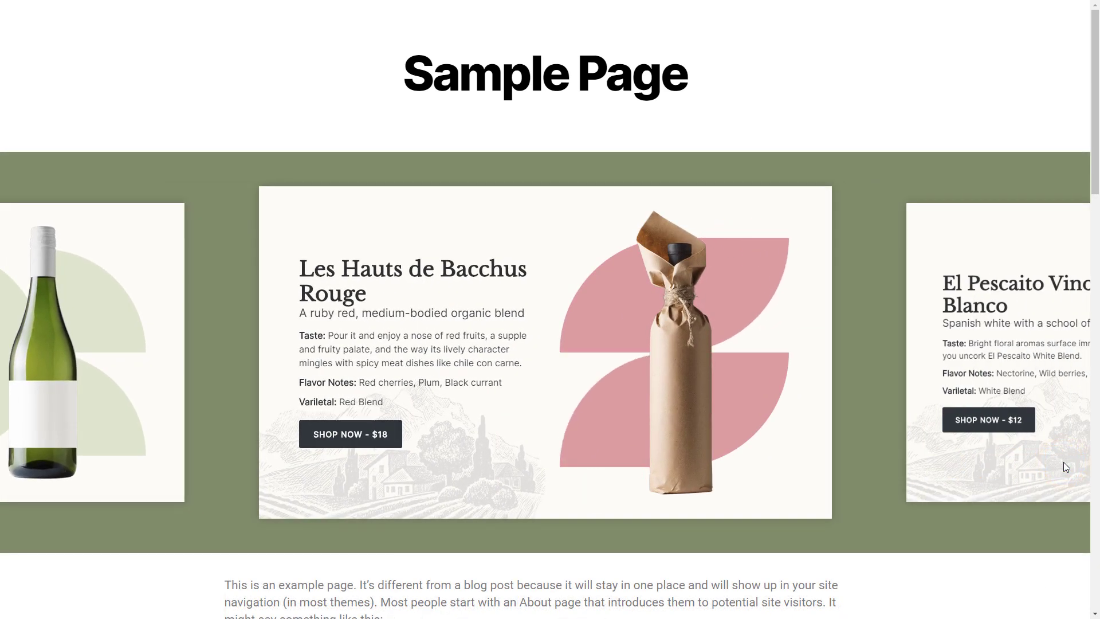
{"action": "left_click", "coordinate": [1063, 462]}
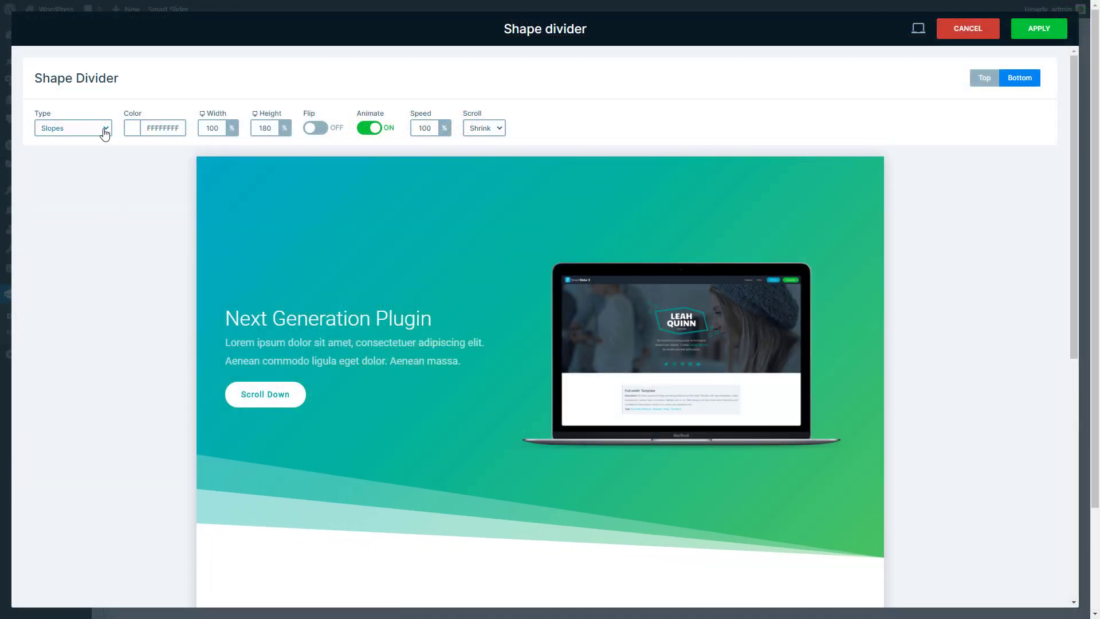
Try the Fan 2 divider shape, then switch the divider to Wave 2.
{"action": "left_click", "coordinate": [104, 130]}
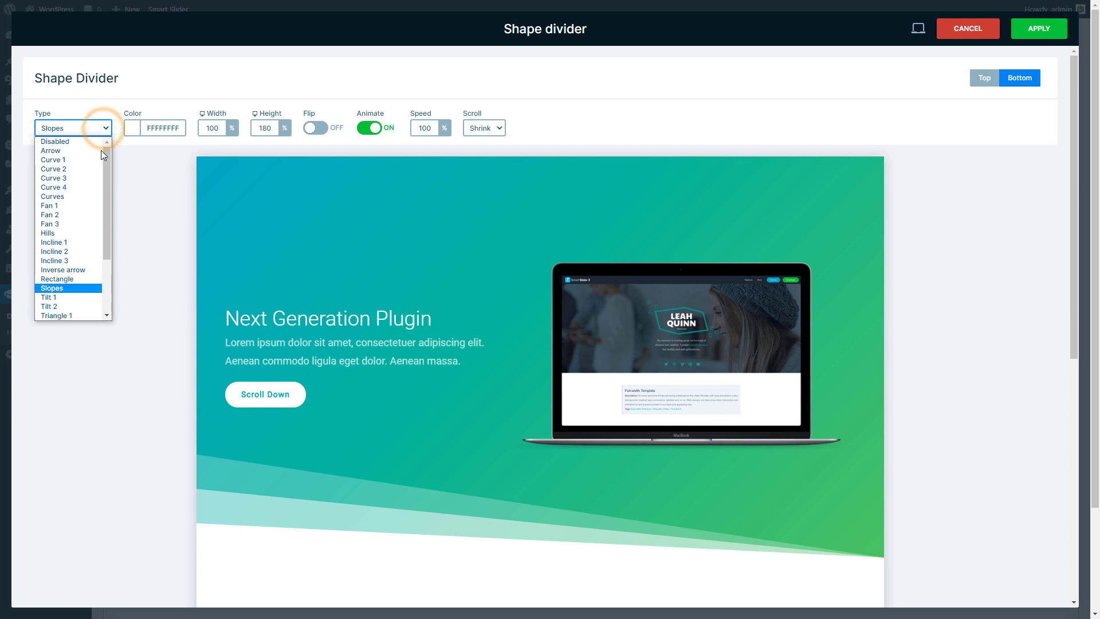
{"action": "left_click", "coordinate": [50, 214]}
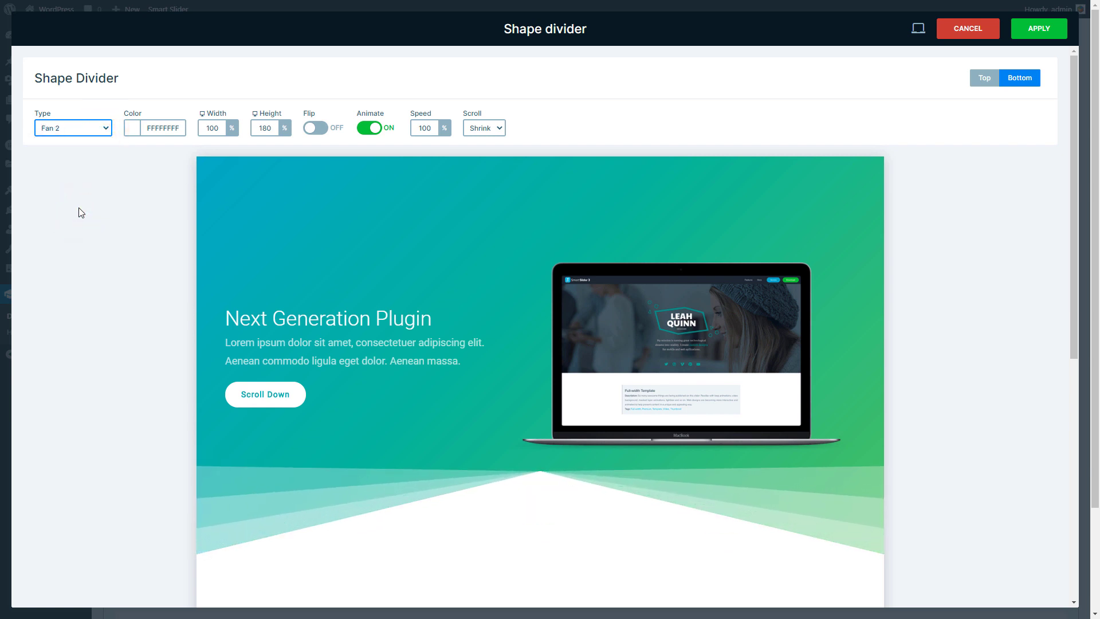
{"action": "left_click", "coordinate": [106, 129]}
{"action": "scroll", "coordinate": [98, 227], "scroll_direction": "down", "scroll_amount": 3}
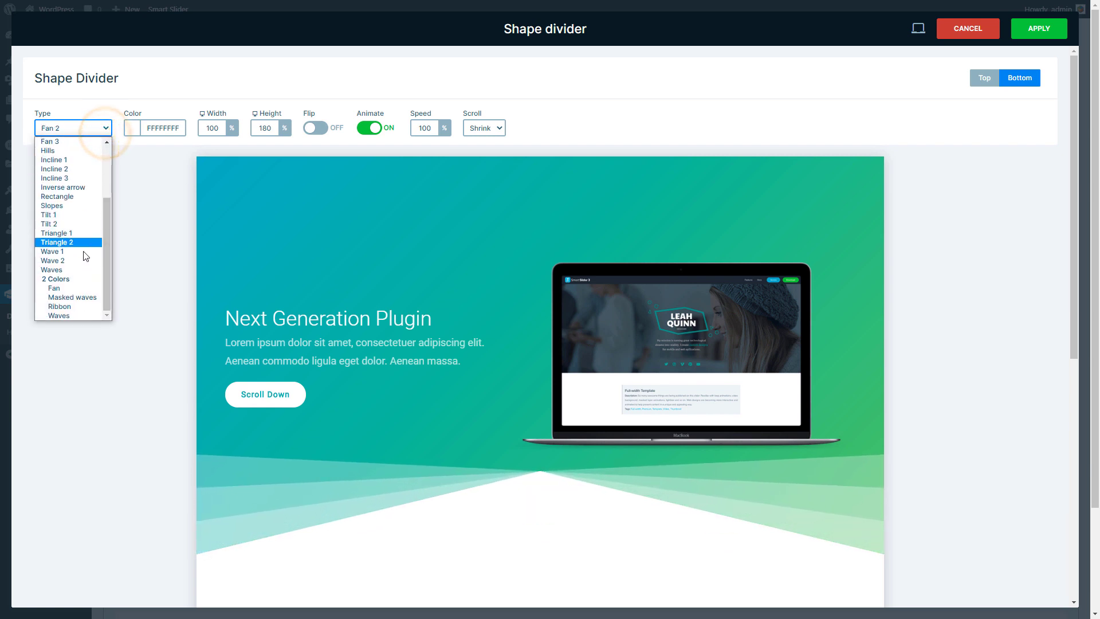
{"action": "left_click", "coordinate": [76, 264]}
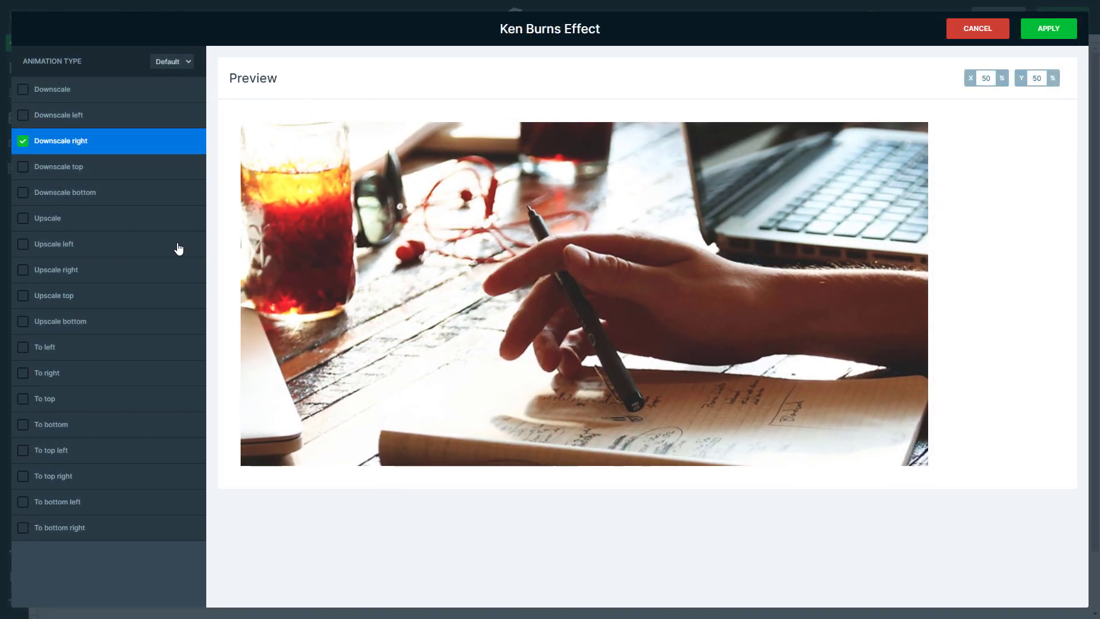
Preview the Upscale left and To left Ken Burns animations.
{"action": "left_click", "coordinate": [154, 248]}
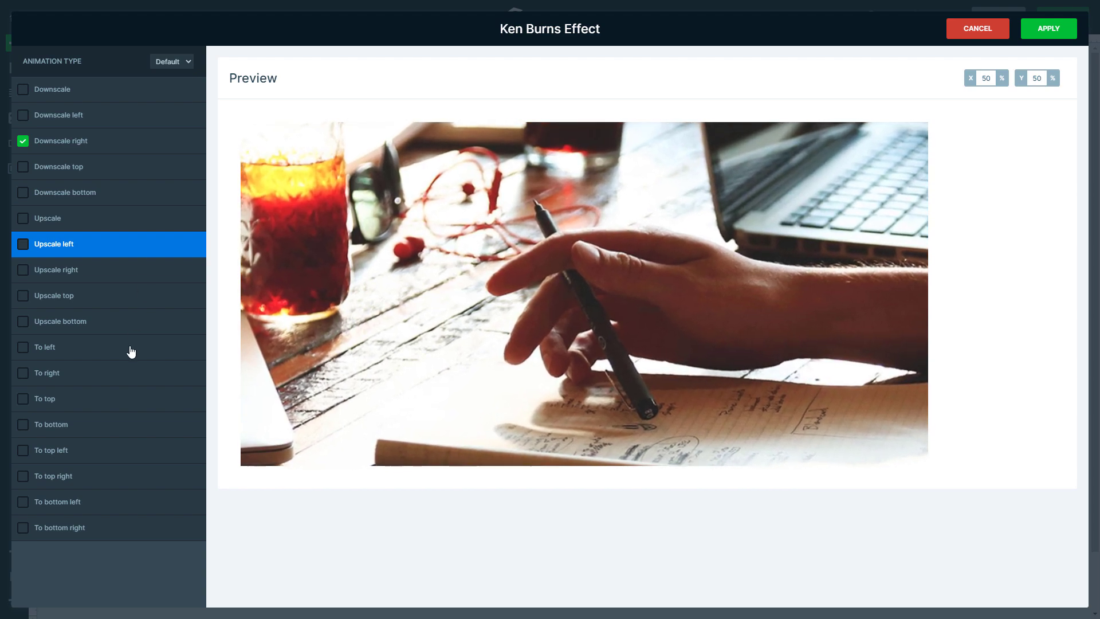
{"action": "left_click", "coordinate": [132, 351]}
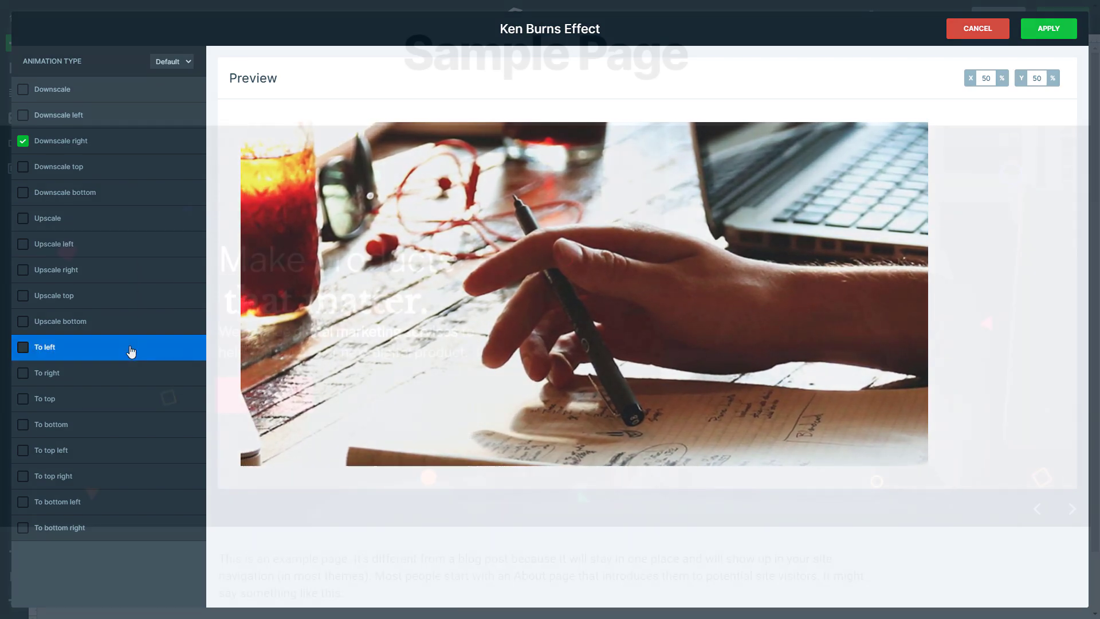